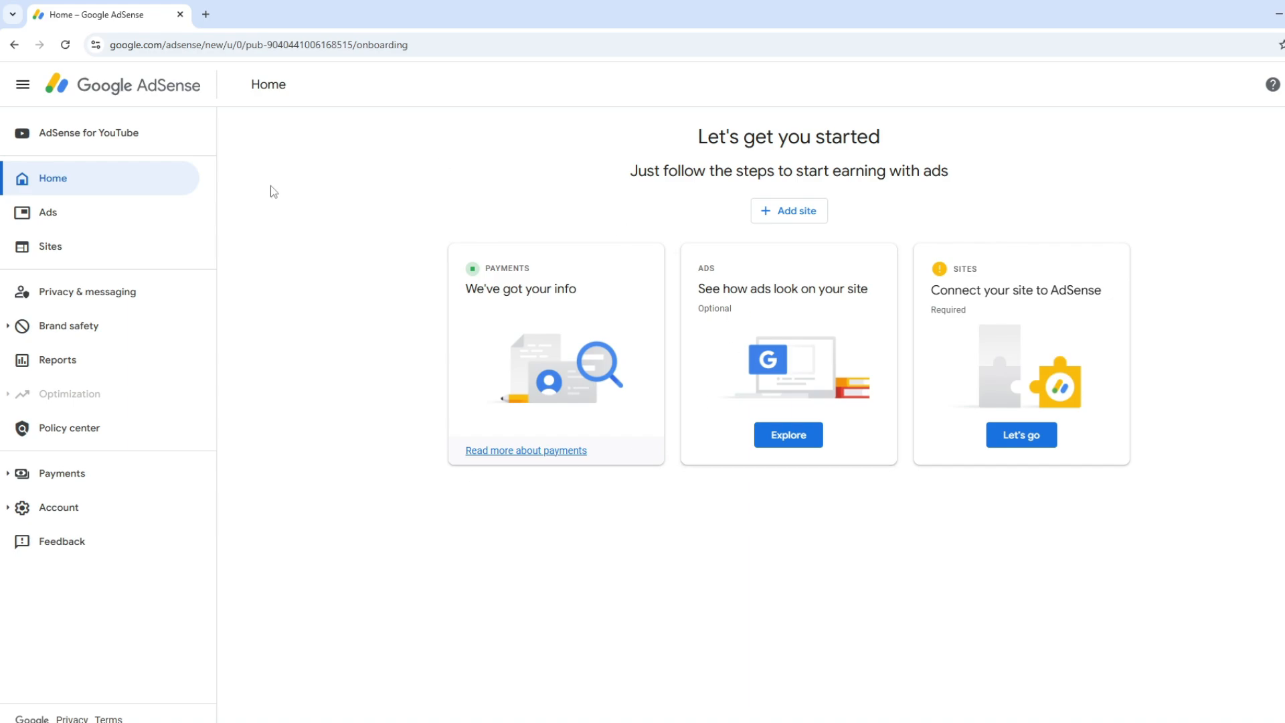
- Open the payments info page and switch the payments account to YouTube (Bangladesh)
{"action": "left_click", "coordinate": [83, 476]}
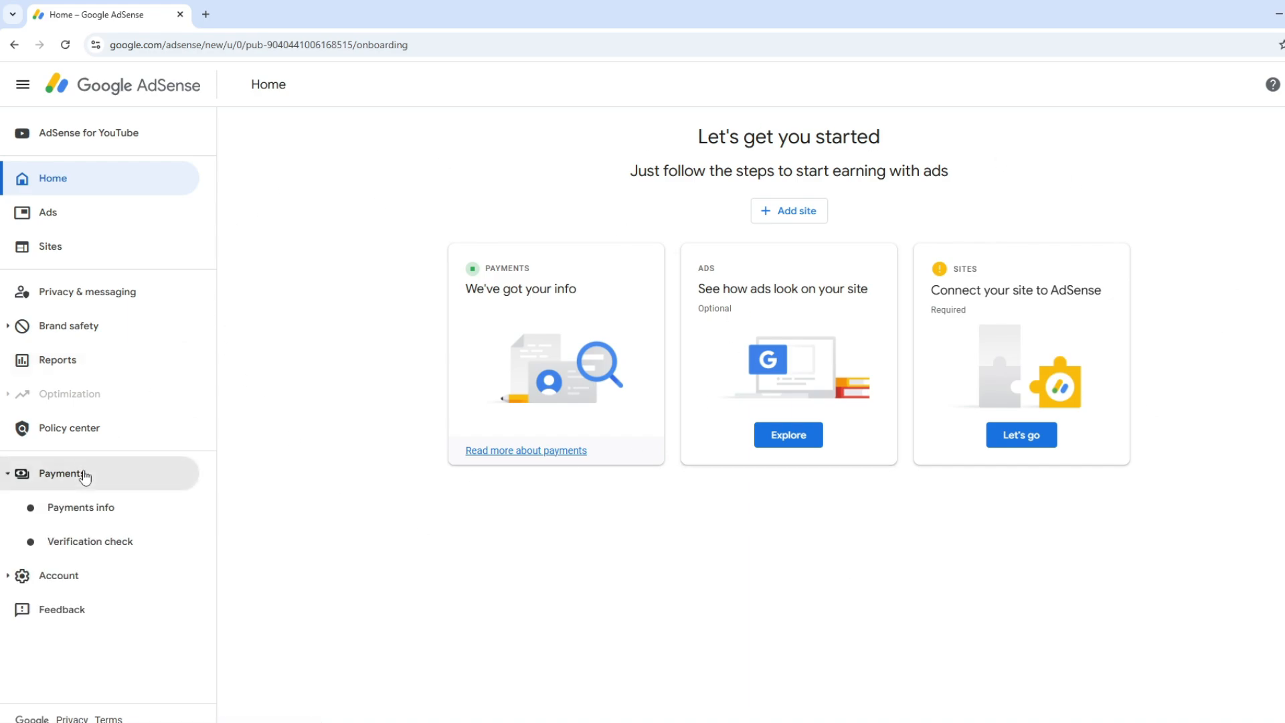
{"action": "left_click", "coordinate": [106, 517]}
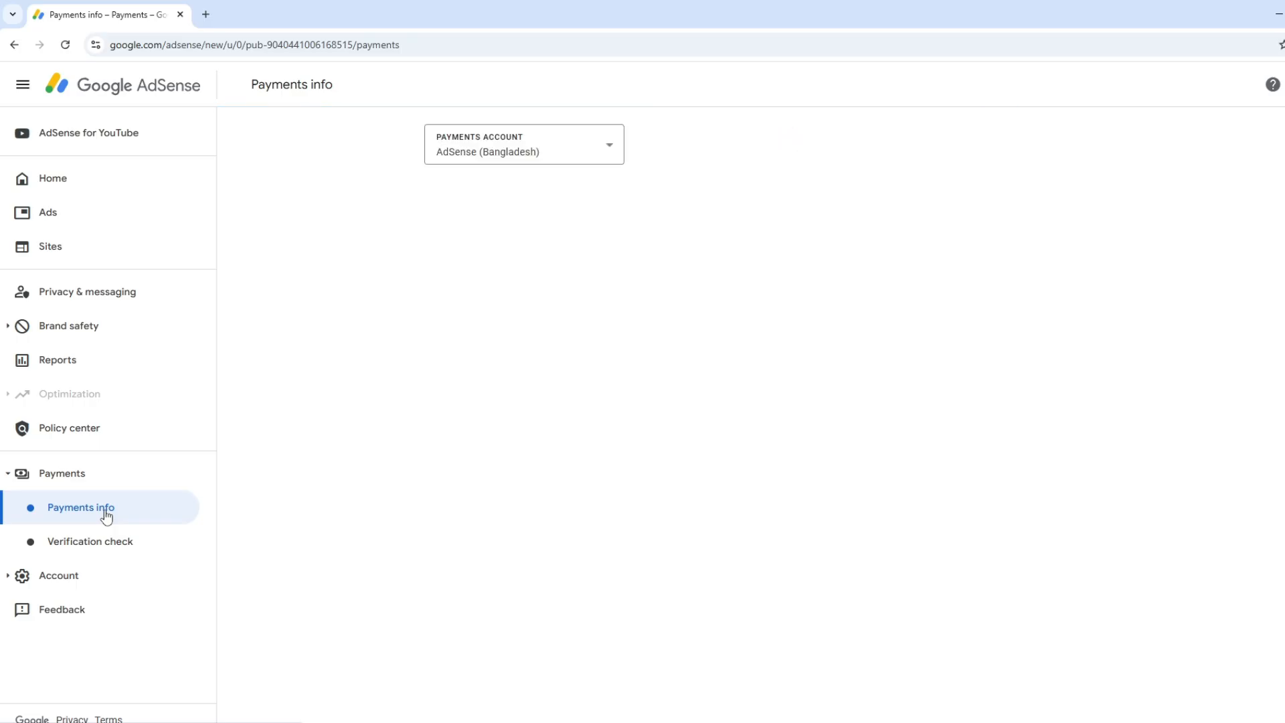
{"action": "left_click", "coordinate": [473, 158]}
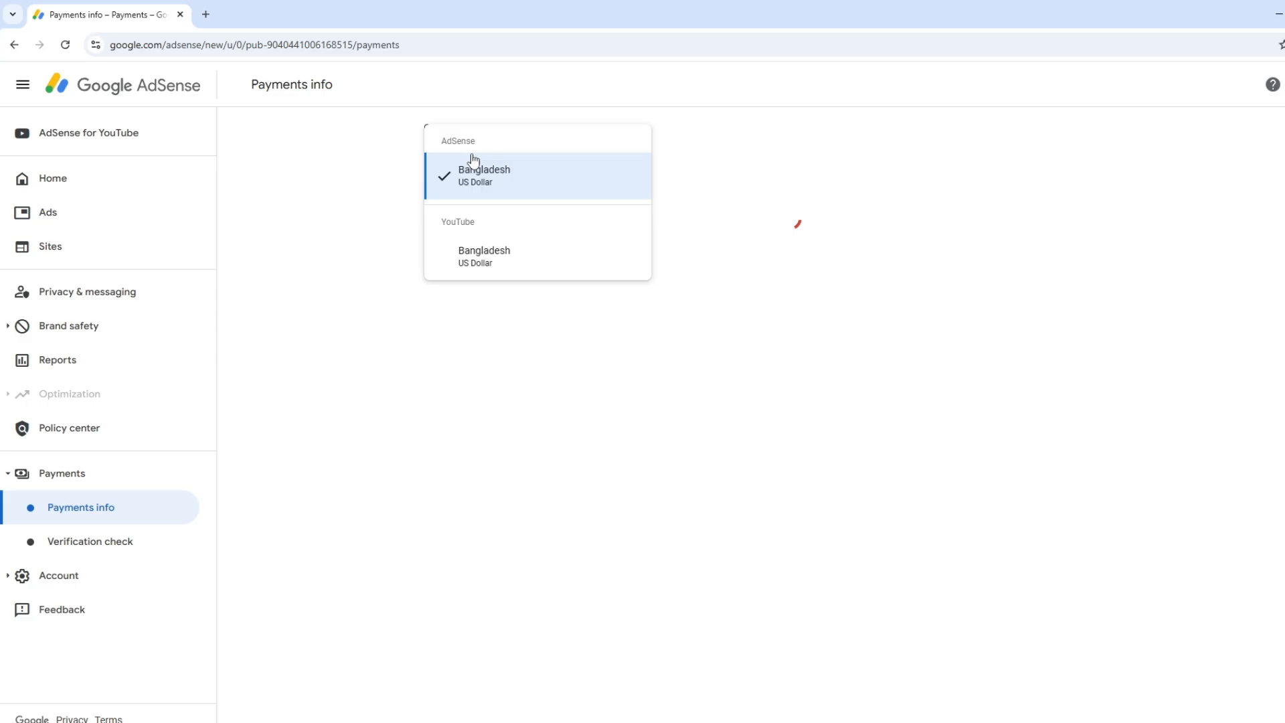
{"action": "left_click", "coordinate": [472, 258]}
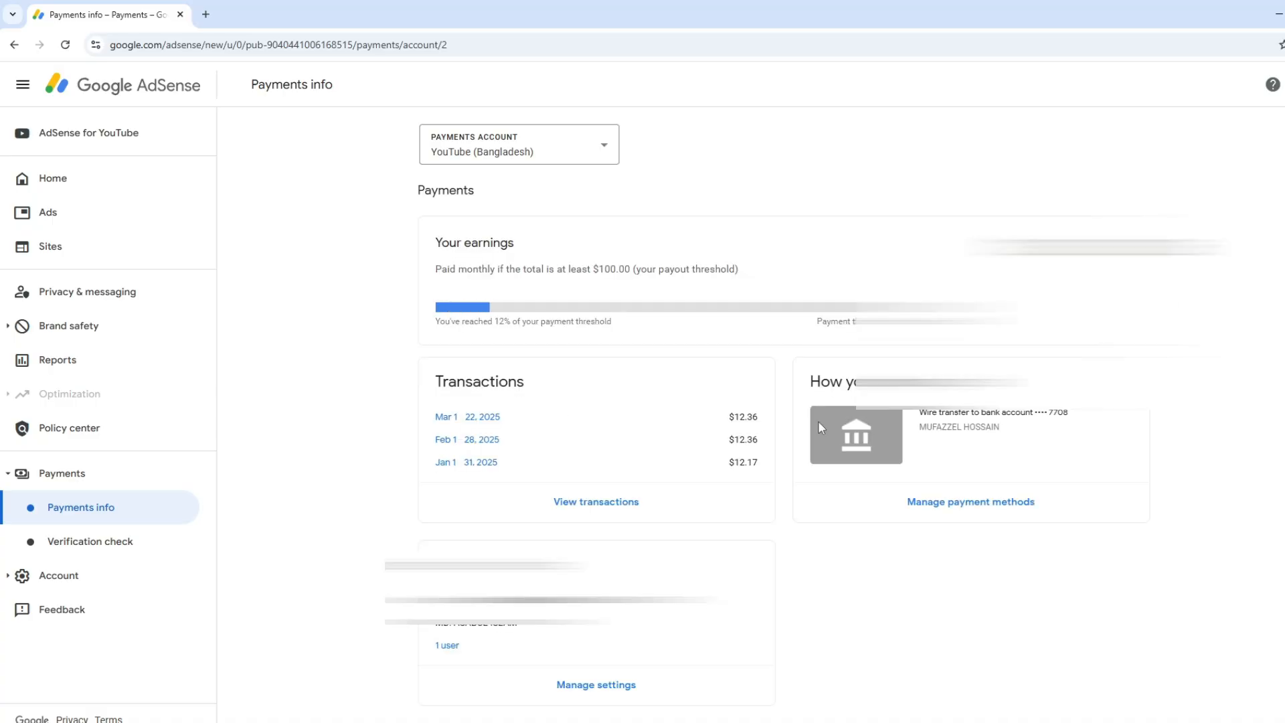
- Open the payments settings and go to the management page for the United States tax info
{"action": "scroll", "coordinate": [823, 425], "scroll_direction": "down", "scroll_amount": 1}
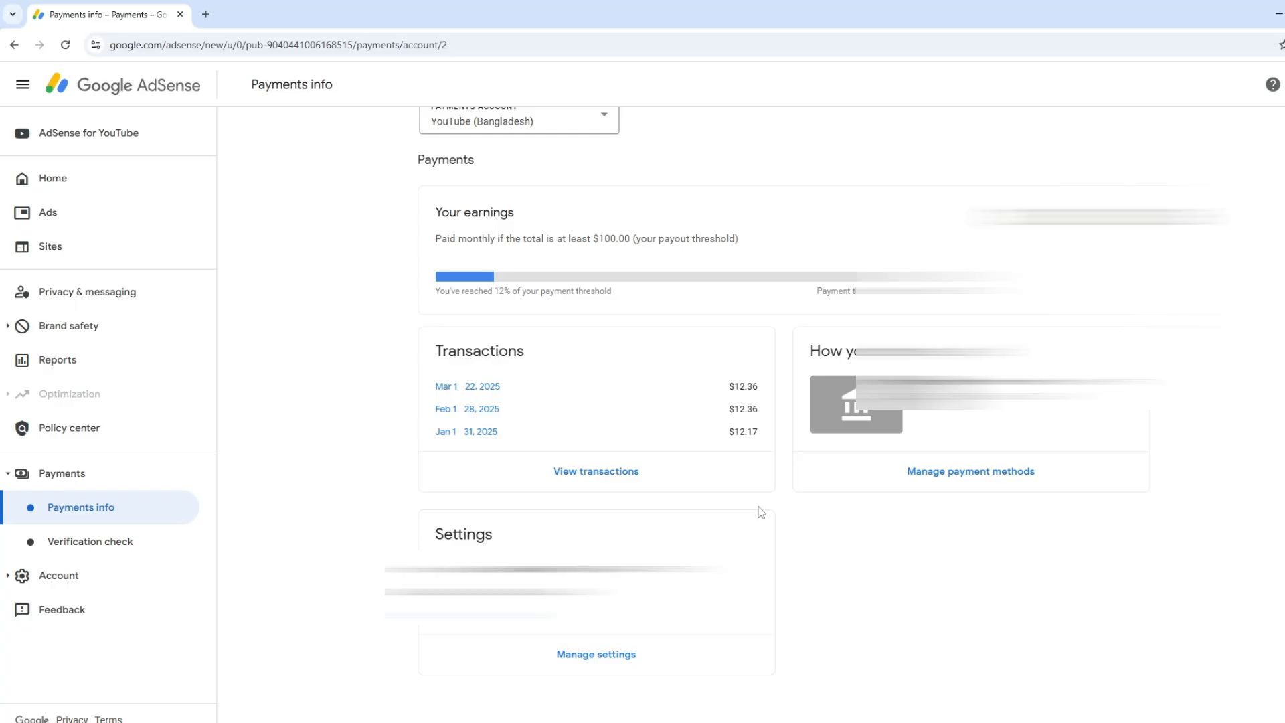
{"action": "left_click", "coordinate": [600, 661]}
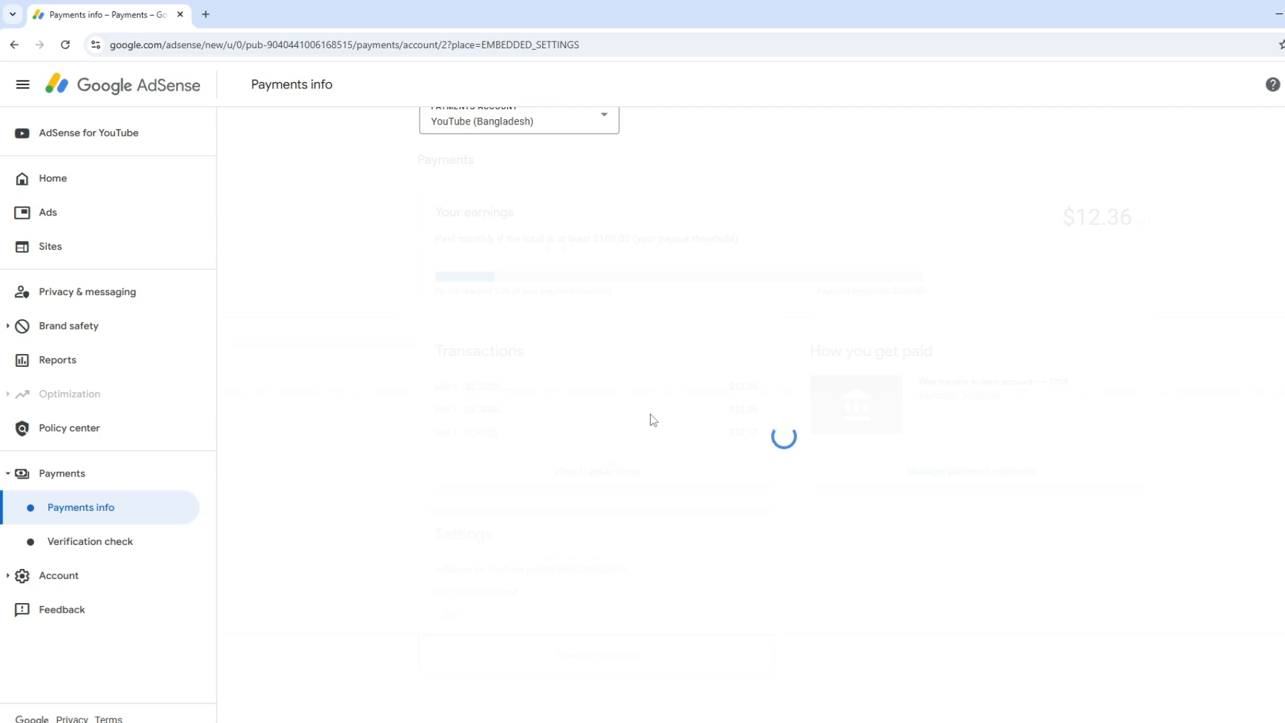
{"action": "scroll", "coordinate": [653, 420], "scroll_direction": "down", "scroll_amount": 9}
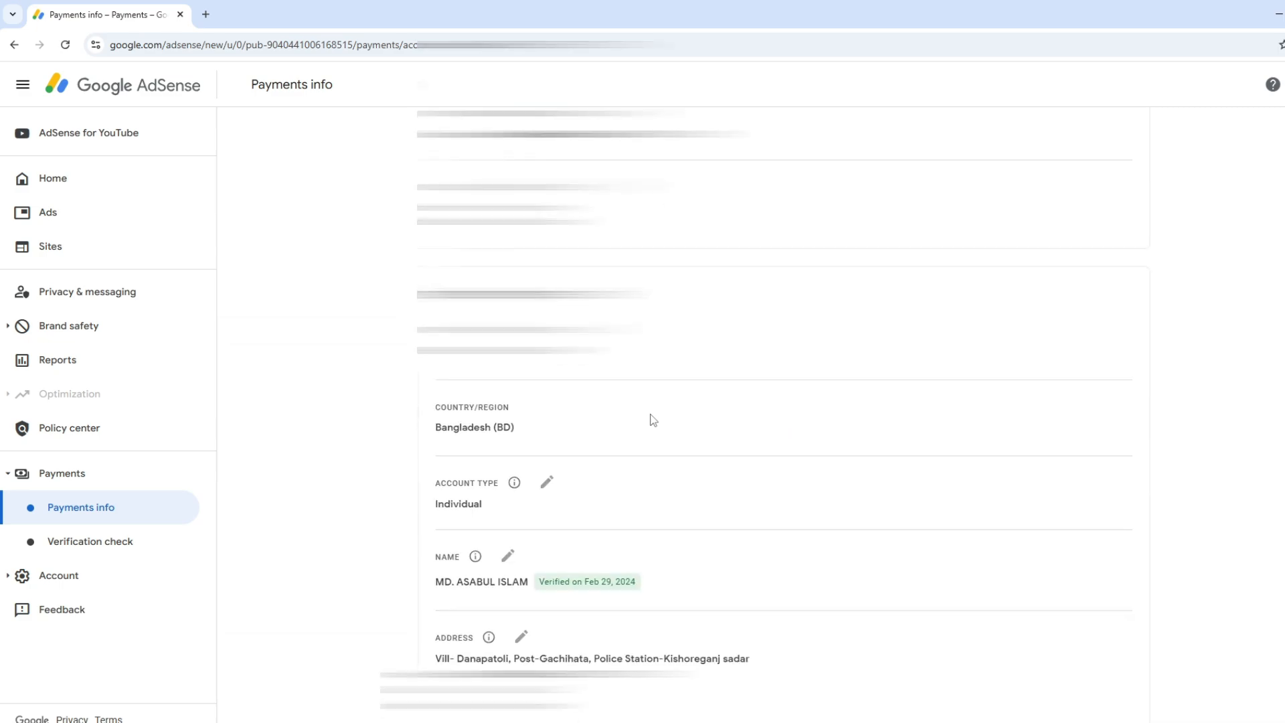
{"action": "scroll", "coordinate": [654, 419], "scroll_direction": "down", "scroll_amount": 1}
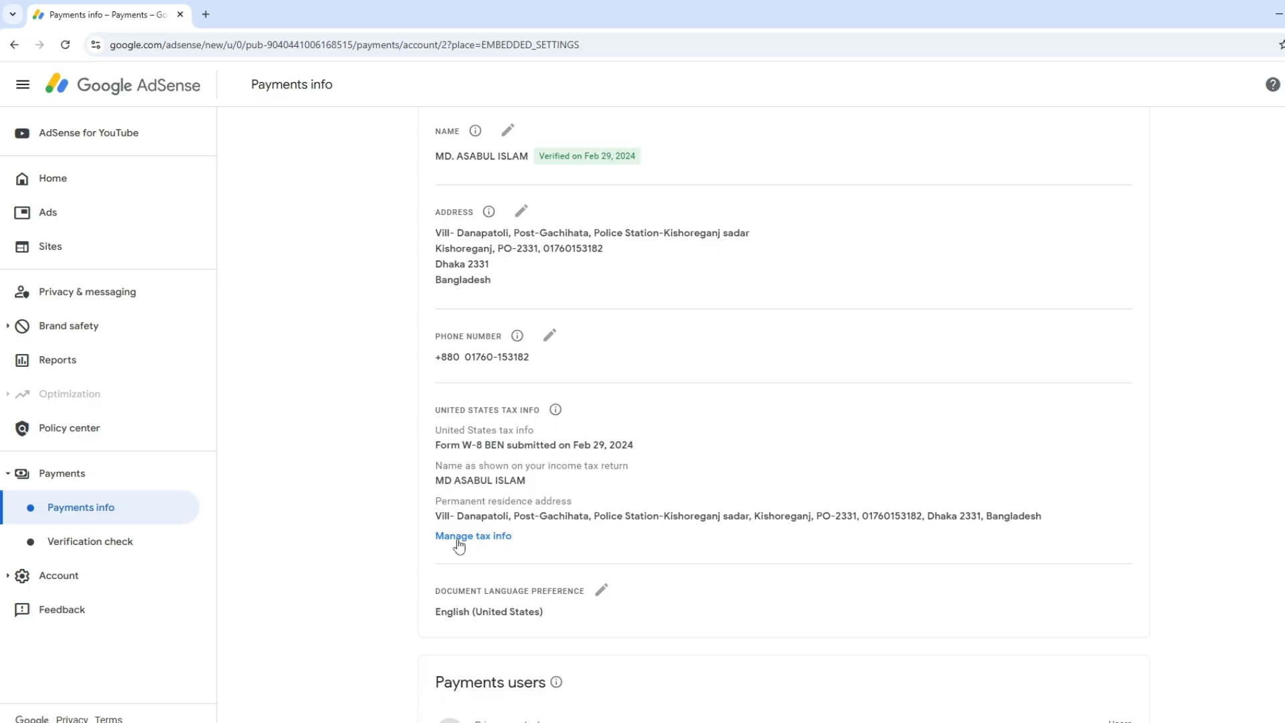
{"action": "left_click", "coordinate": [459, 544]}
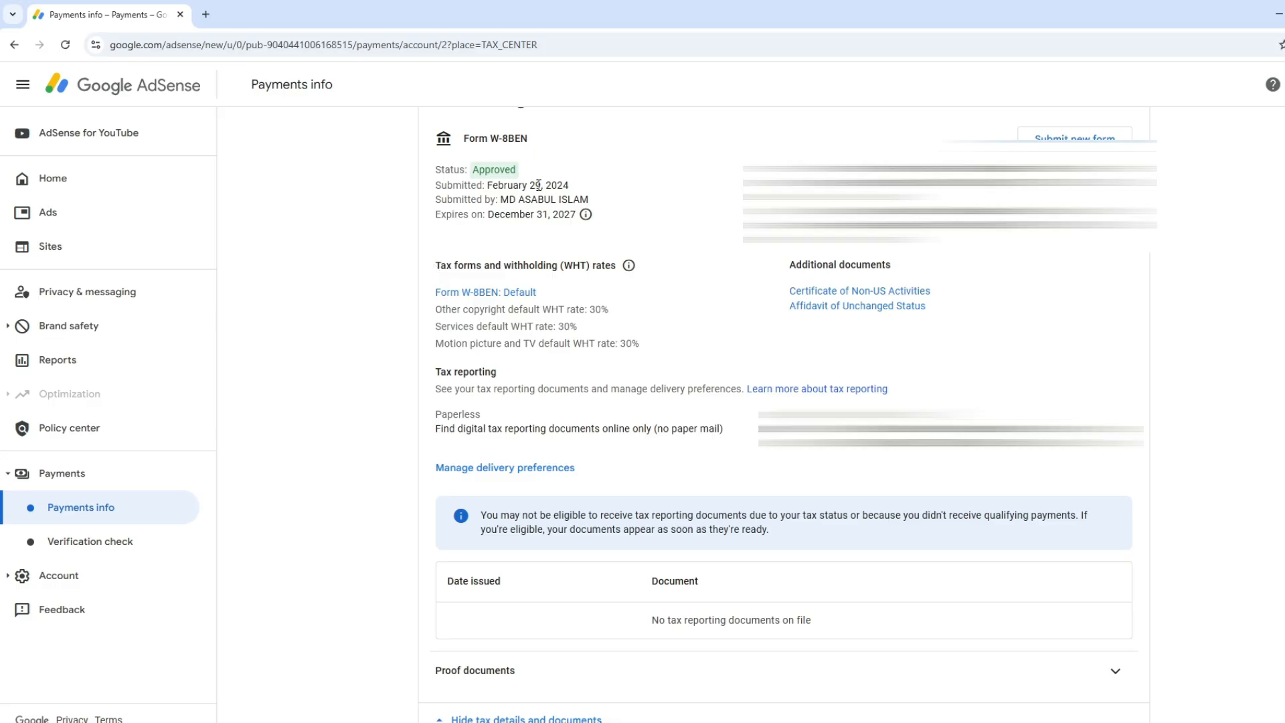
{"action": "left_click_drag", "start_coordinate": [590, 308], "coordinate": [556, 327]}
{"action": "left_click_drag", "start_coordinate": [641, 343], "coordinate": [616, 343]}
{"action": "left_click", "coordinate": [701, 351]}
- Start a new United States tax form to replace the submitted W-8BEN and verify identity with the account password
{"action": "scroll", "coordinate": [713, 399], "scroll_direction": "up", "scroll_amount": 3}
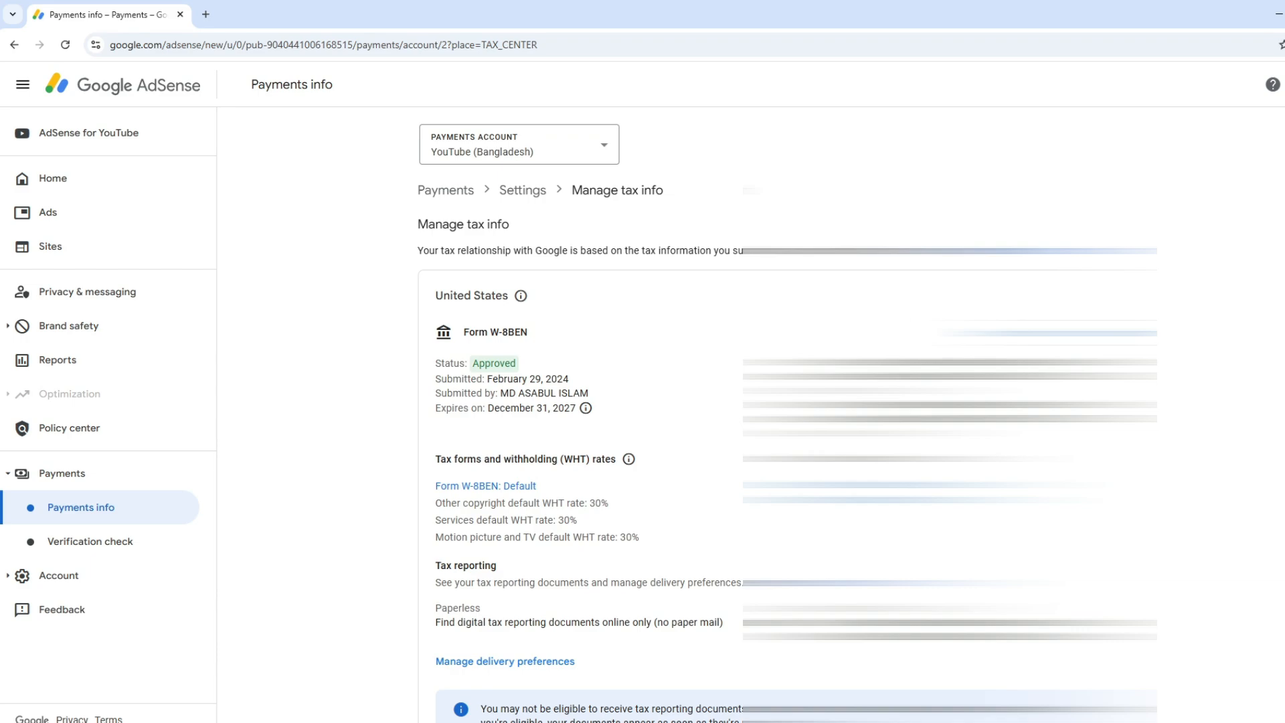
{"action": "left_click", "coordinate": [1076, 334]}
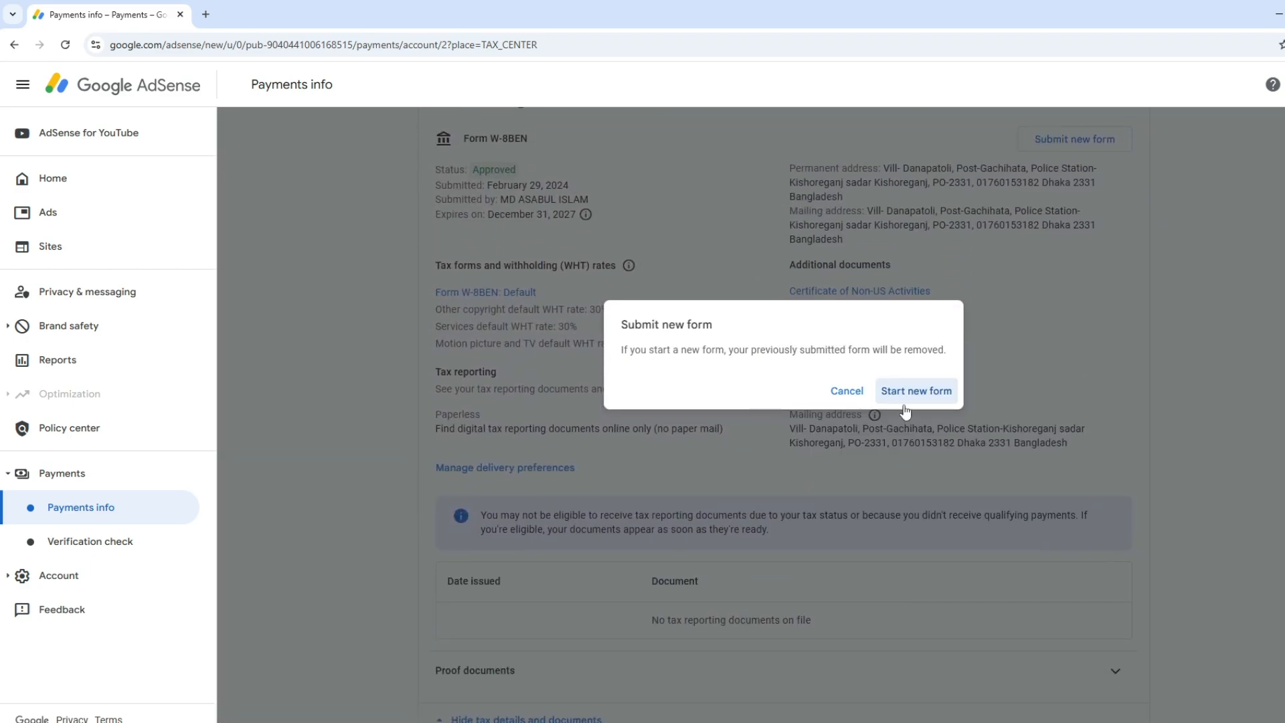
{"action": "left_click", "coordinate": [922, 395]}
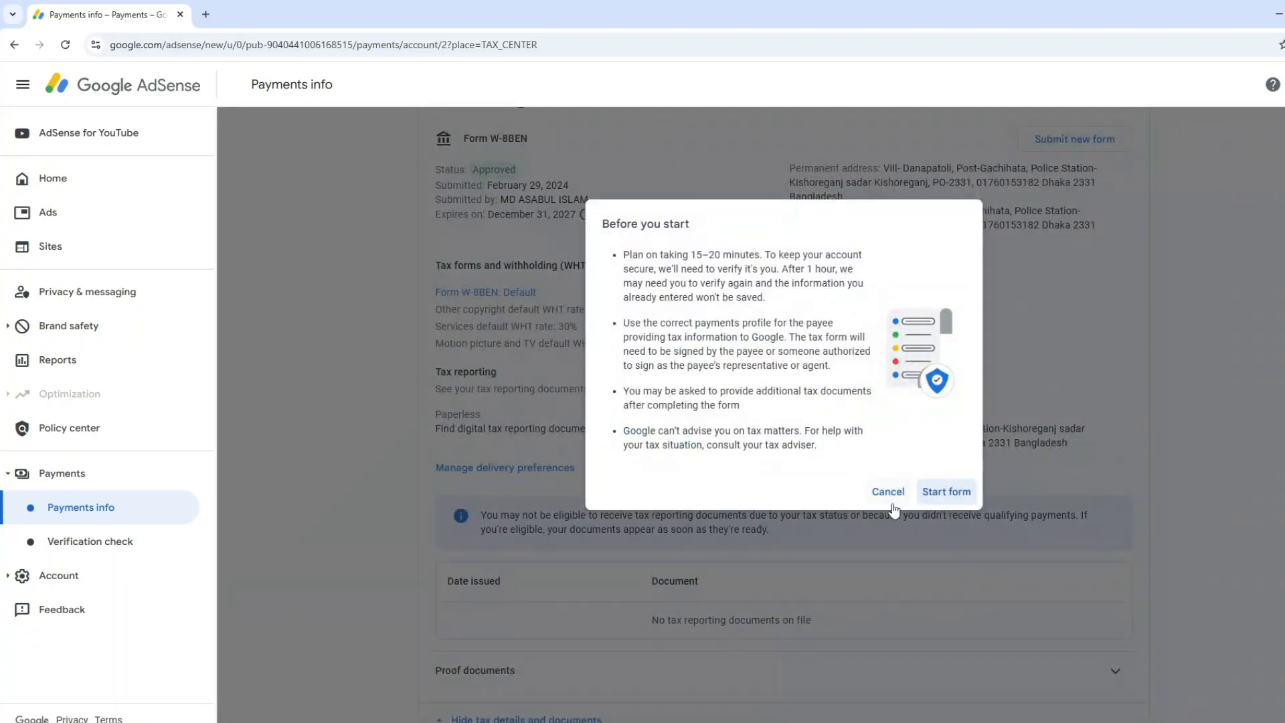
{"action": "left_click", "coordinate": [958, 501]}
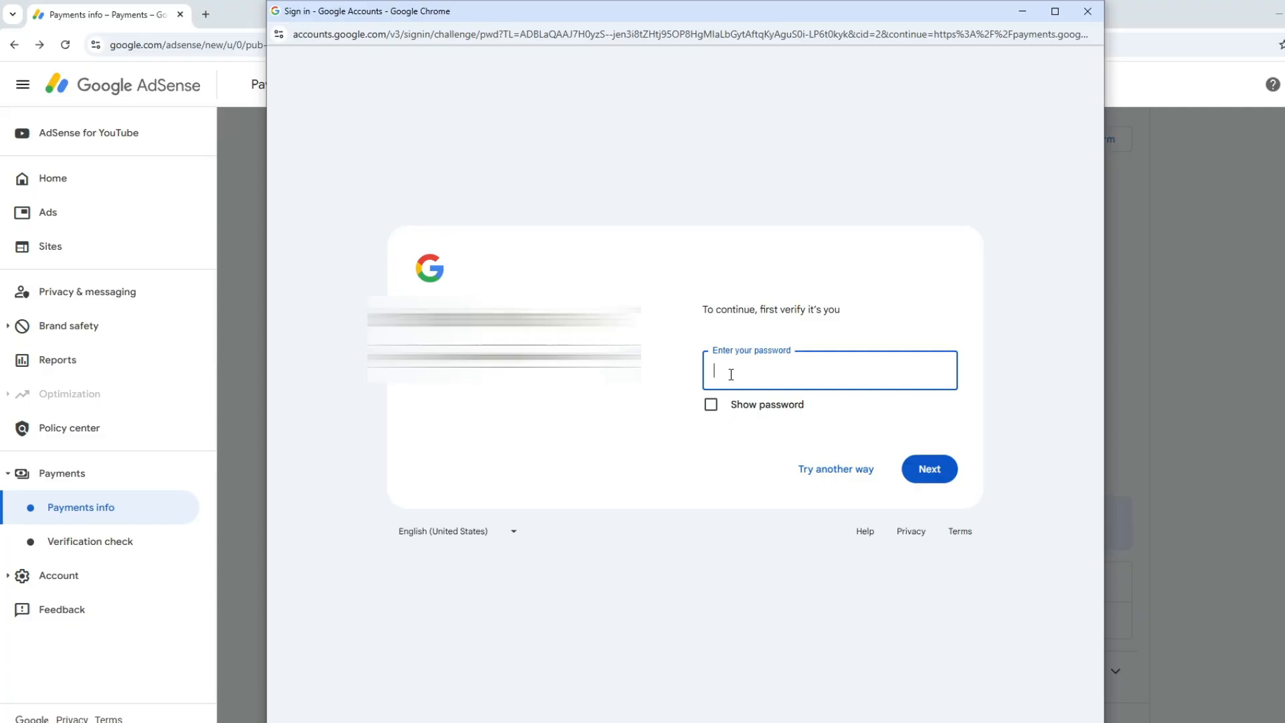
{"action": "type", "text": "••"}
{"action": "left_click", "coordinate": [930, 469]}
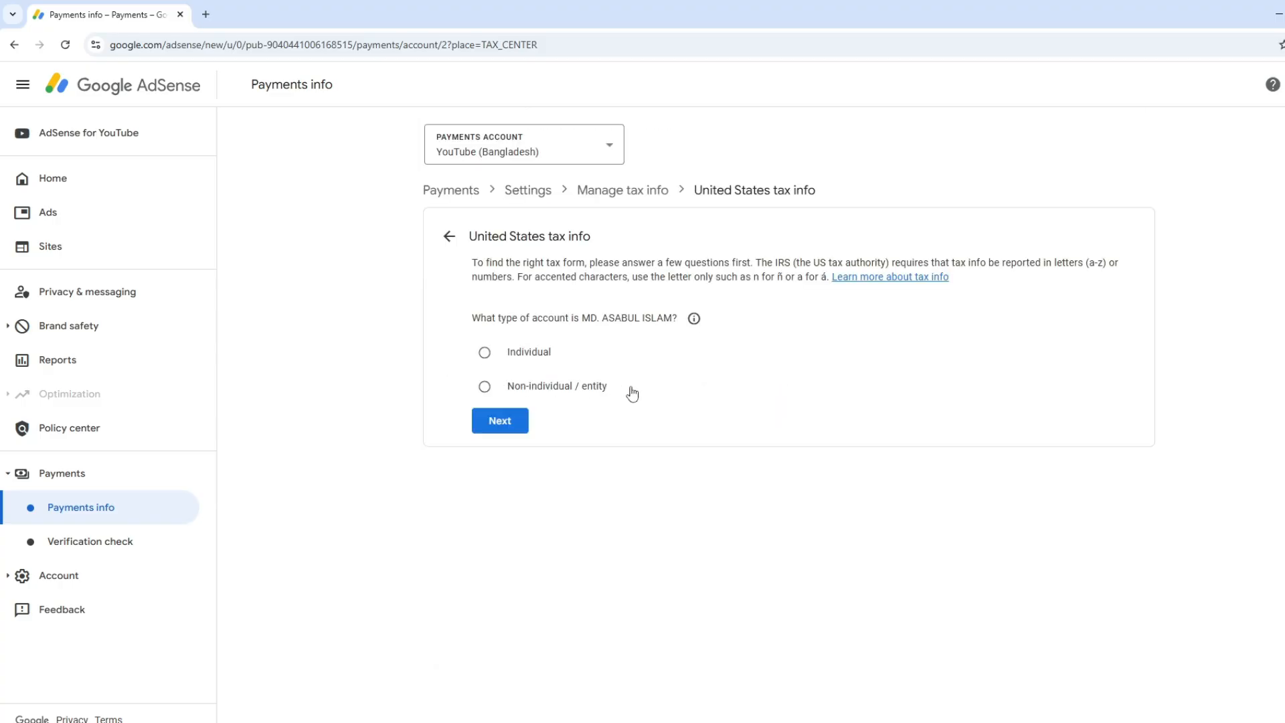
- Declare an Individual account that is not a US citizen or resident, choose W-8BEN, and start the form
{"action": "left_click", "coordinate": [489, 363]}
{"action": "left_click", "coordinate": [514, 422]}
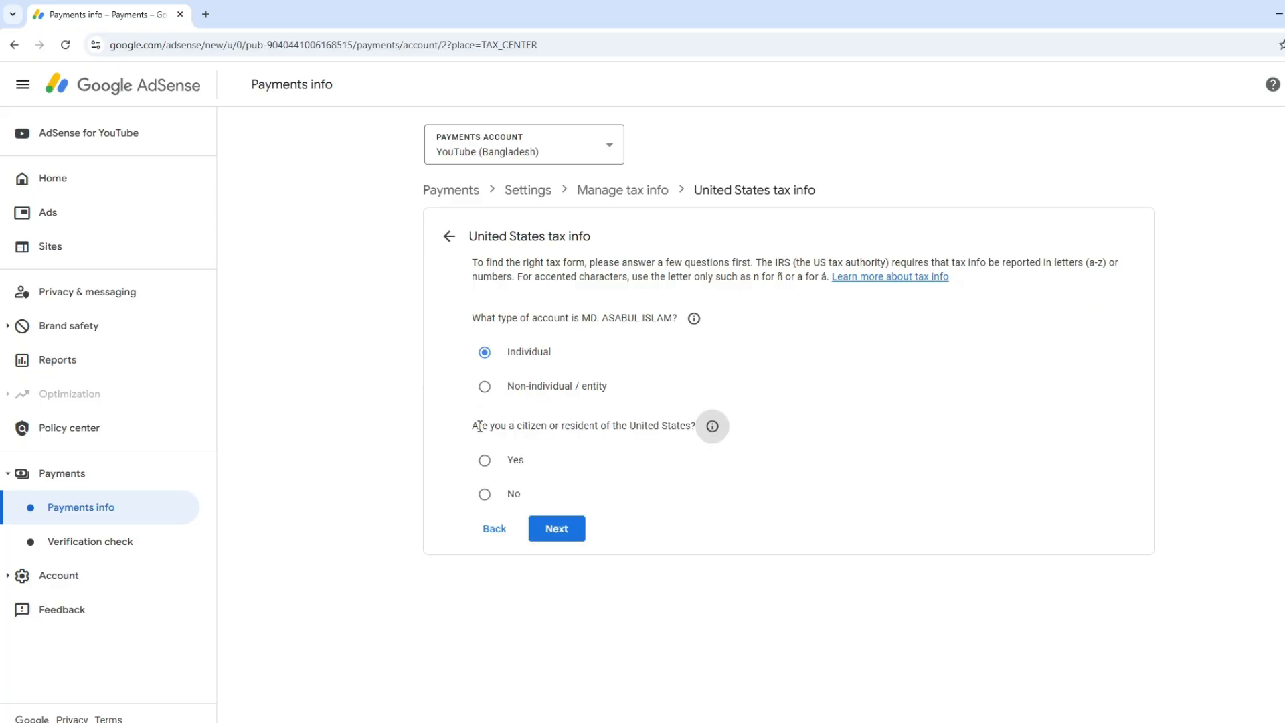
{"action": "left_click", "coordinate": [483, 494]}
{"action": "left_click", "coordinate": [560, 533]}
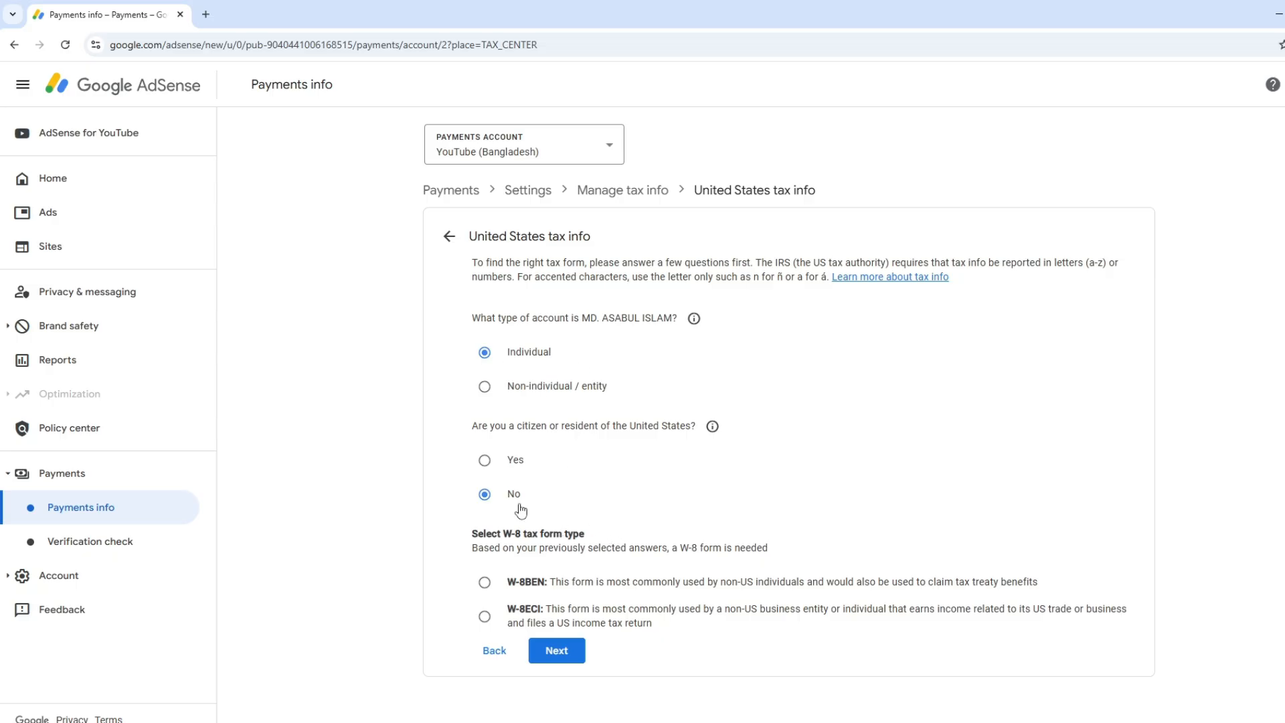
{"action": "left_click", "coordinate": [485, 585]}
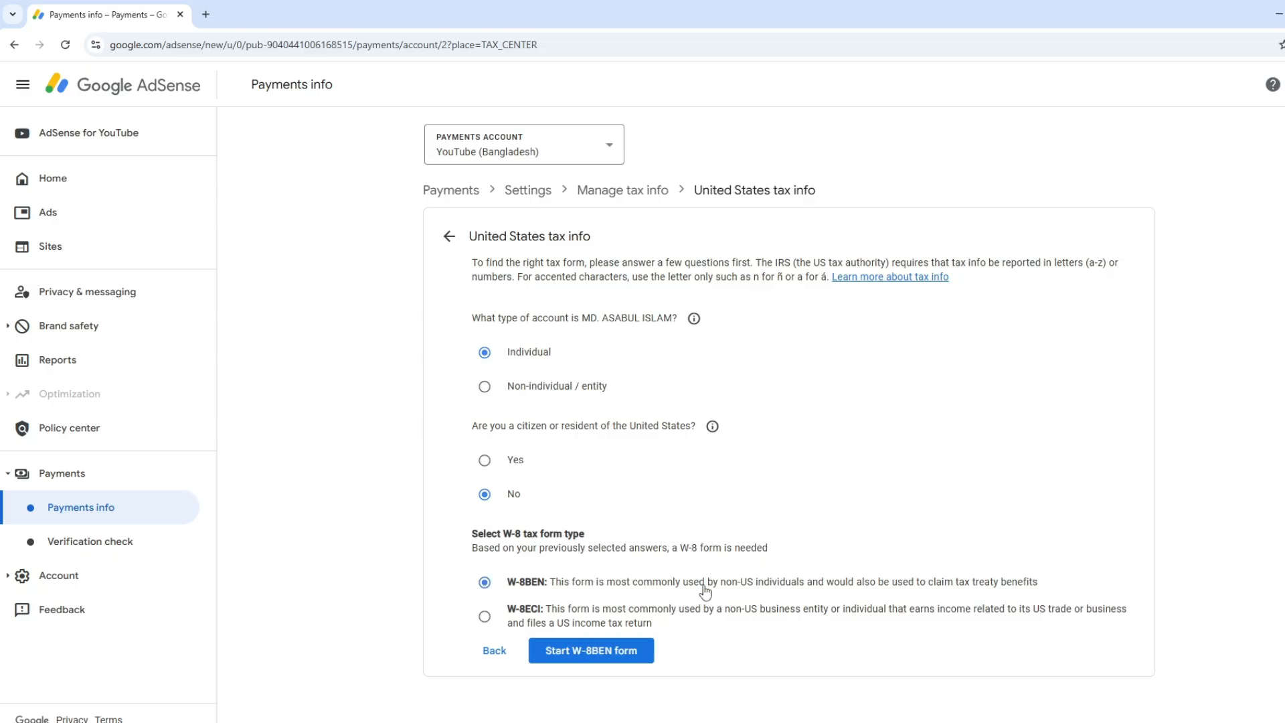
{"action": "left_click", "coordinate": [594, 652]}
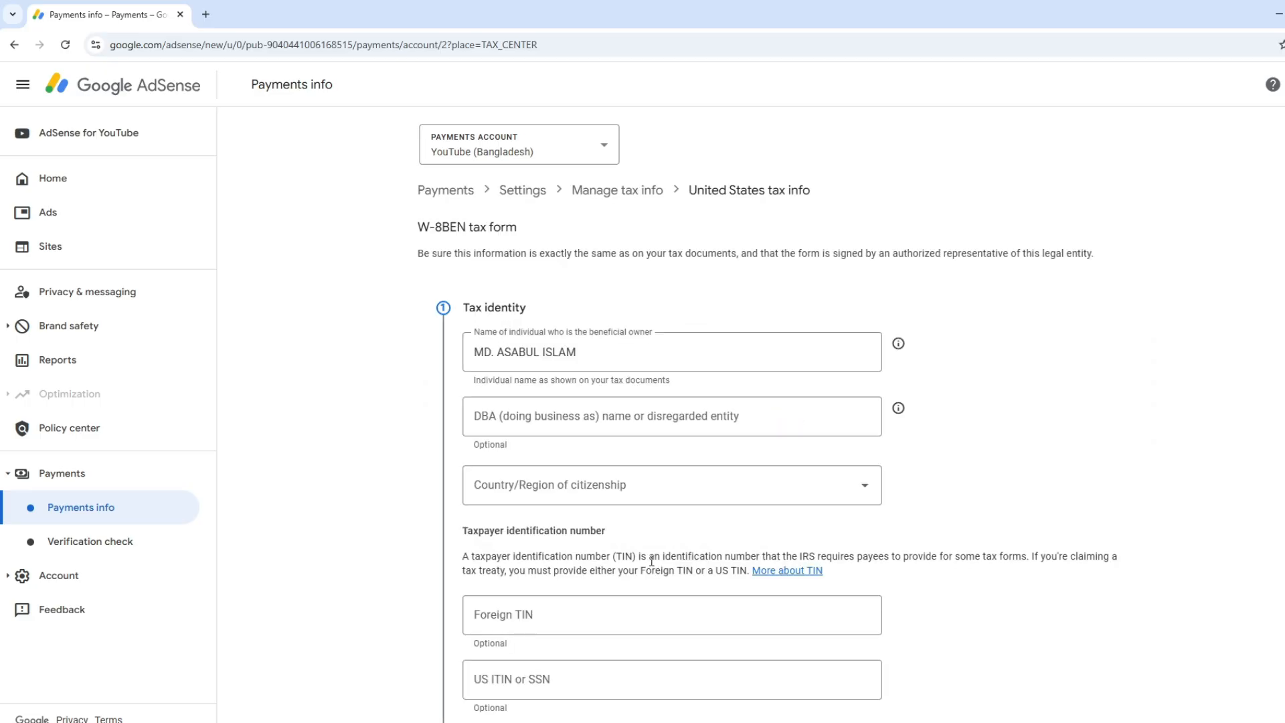
- Set the country of citizenship to Bangladesh in the Tax identity section
{"action": "scroll", "coordinate": [611, 520], "scroll_direction": "down", "scroll_amount": 2}
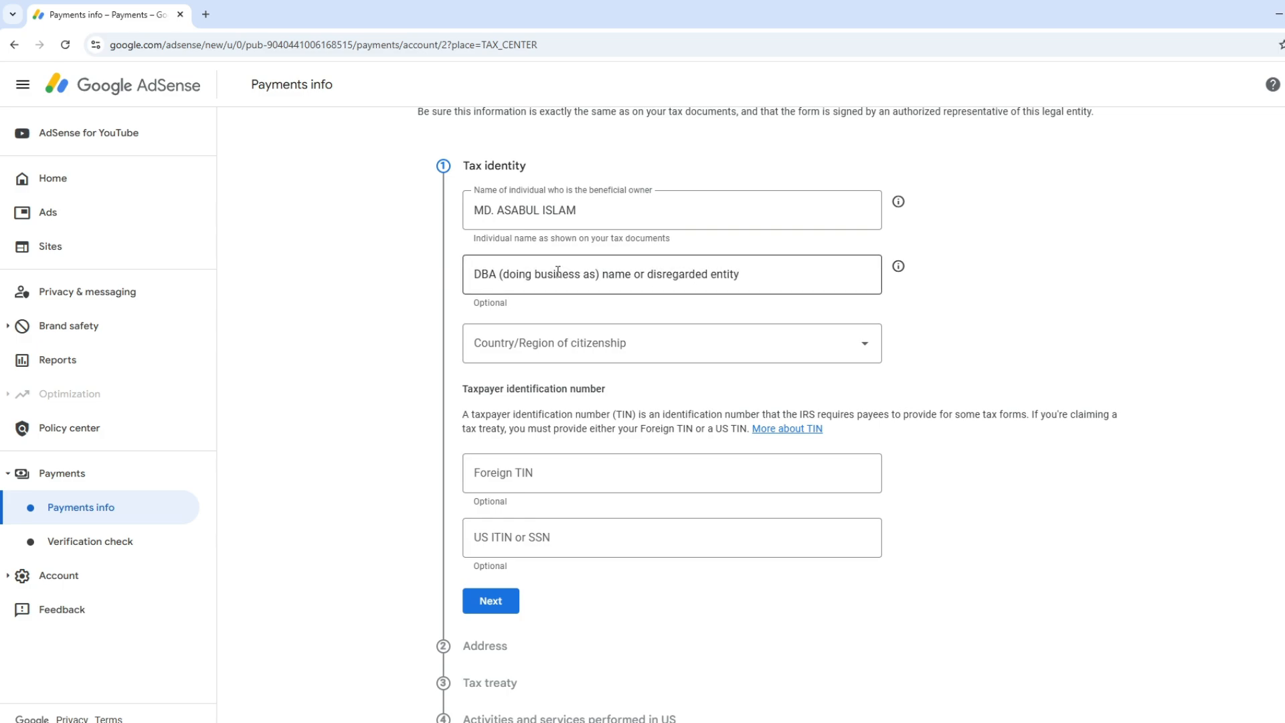
{"action": "left_click", "coordinate": [519, 345]}
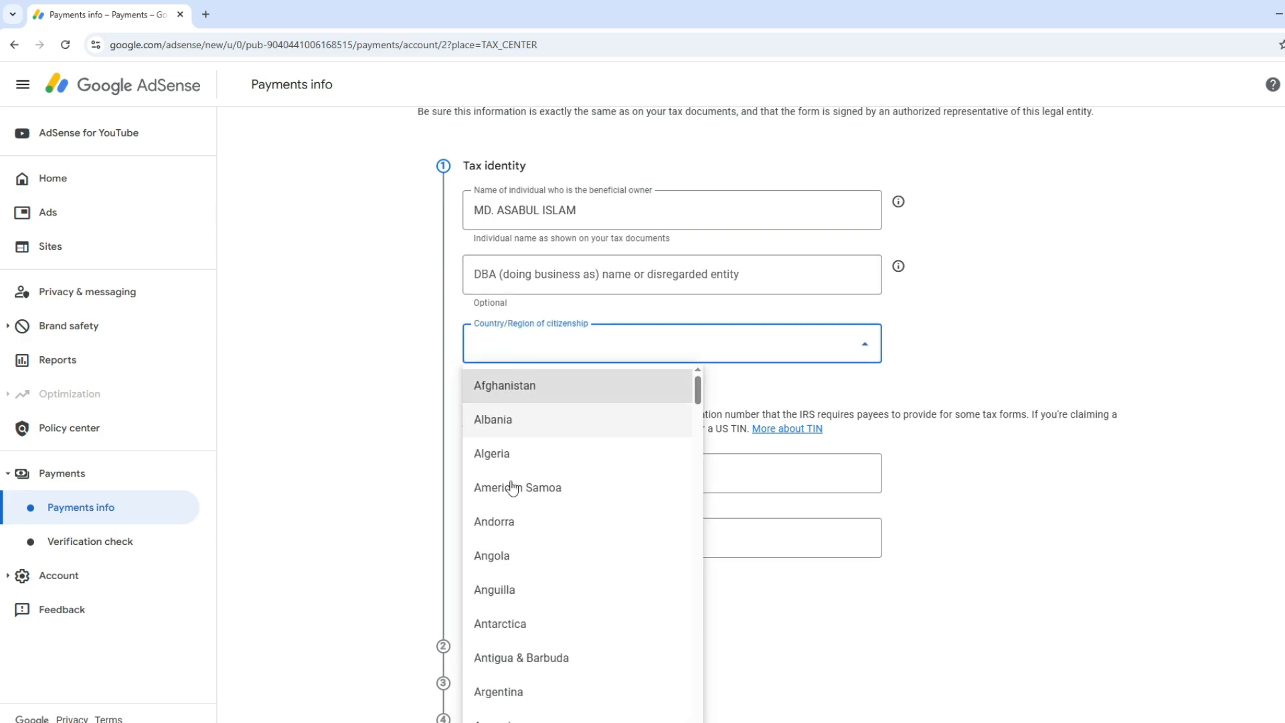
{"action": "scroll", "coordinate": [524, 562], "scroll_direction": "down", "scroll_amount": 6}
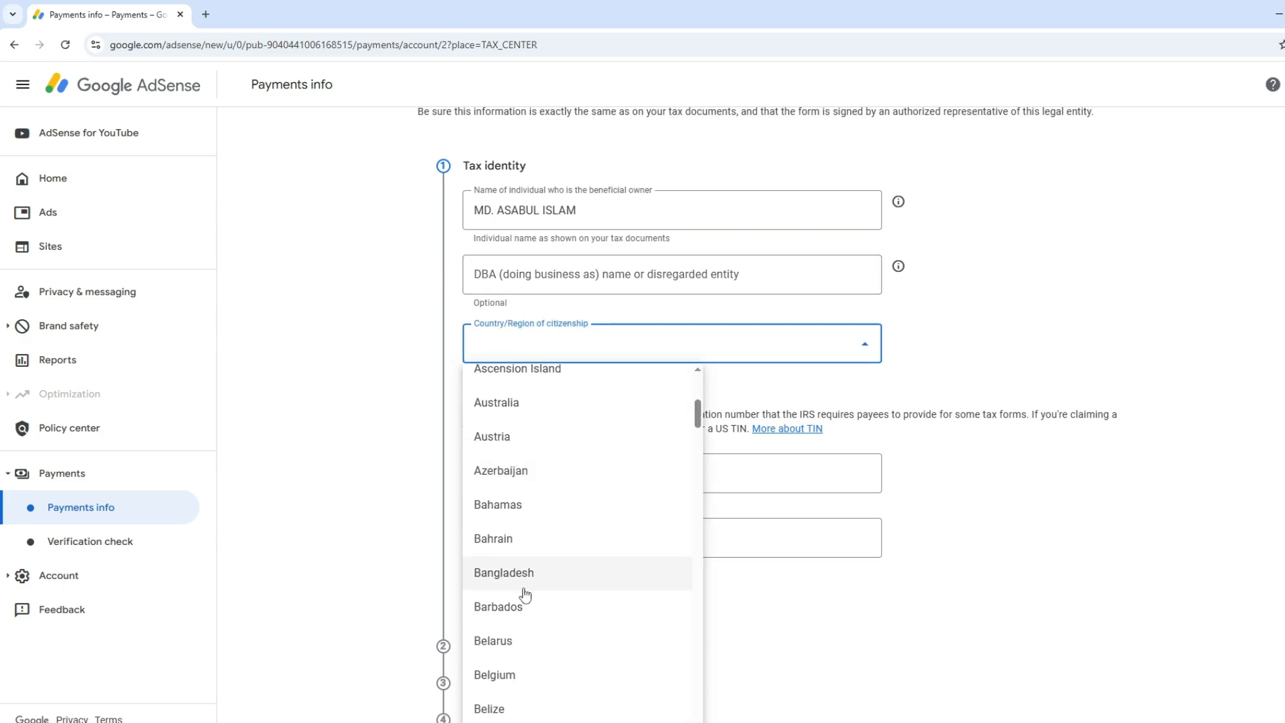
{"action": "left_click", "coordinate": [524, 582]}
- Copy the taxpayer identification number from Notepad into the Foreign TIN field and submit the Tax identity section
{"action": "scroll", "coordinate": [591, 516], "scroll_direction": "down", "scroll_amount": 1}
{"action": "left_click", "coordinate": [533, 397]}
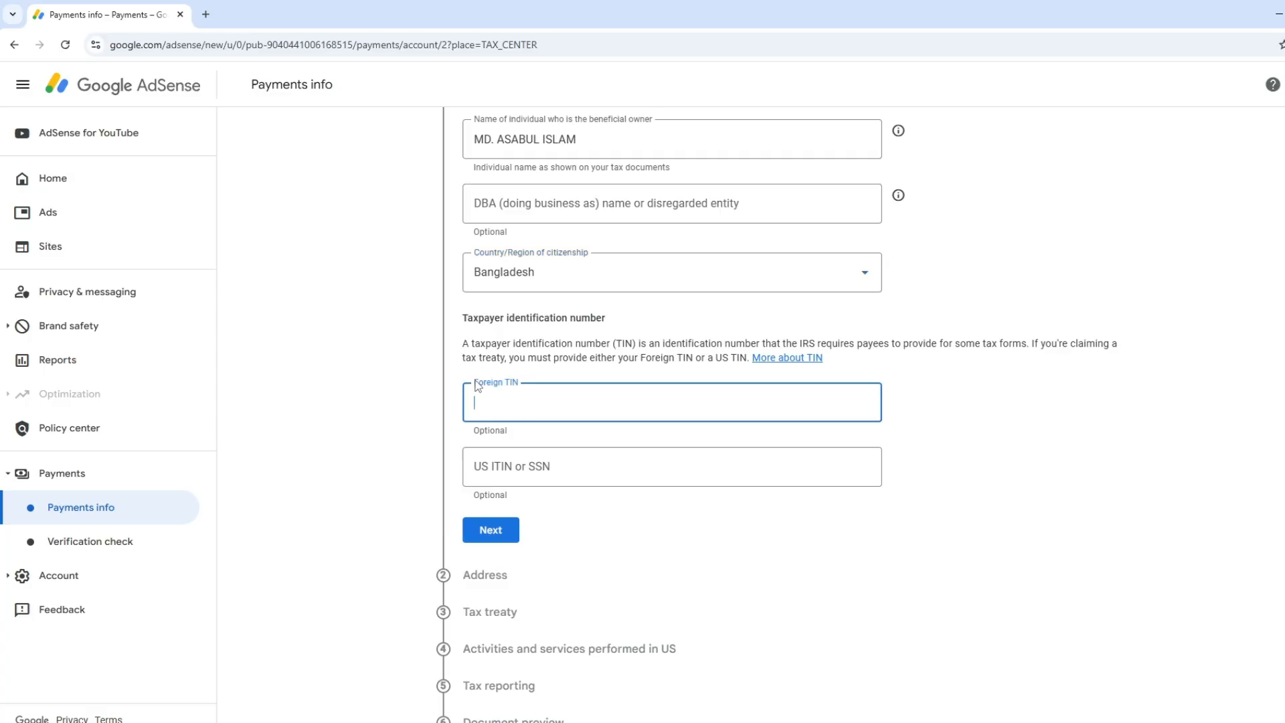
{"action": "left_click_drag", "start_coordinate": [474, 383], "coordinate": [533, 384]}
{"action": "left_click", "coordinate": [555, 396]}
{"action": "mouse_move", "coordinate": [674, 722]}
{"action": "left_click", "coordinate": [674, 700]}
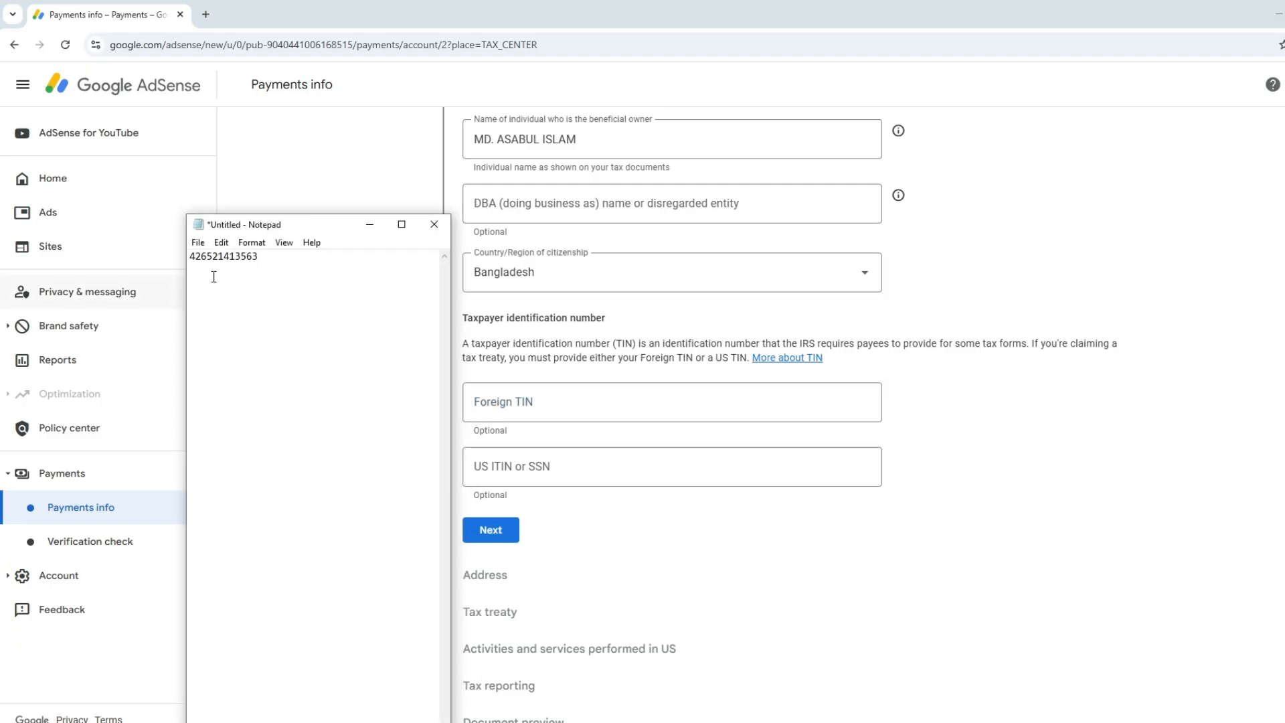
{"action": "left_click_drag", "start_coordinate": [269, 261], "coordinate": [190, 259]}
{"action": "key", "text": "ctrl+c"}
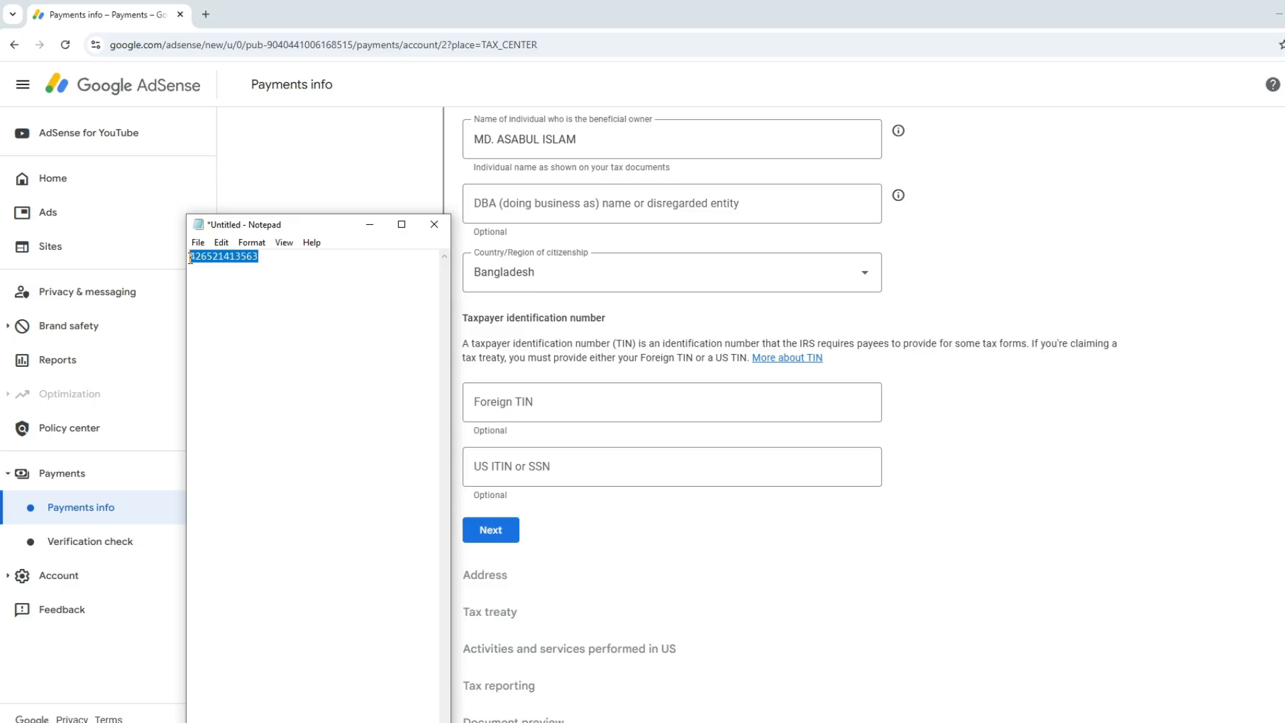
{"action": "left_click", "coordinate": [368, 225]}
{"action": "key", "text": "ctrl+v"}
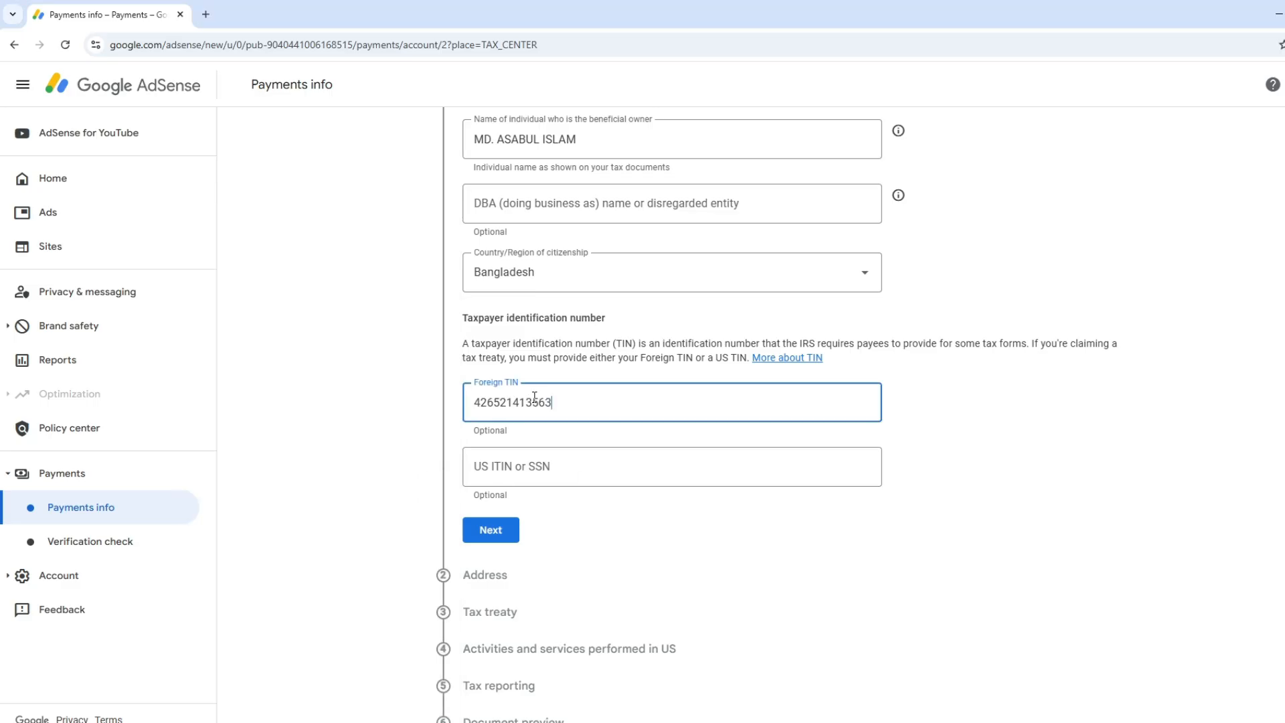
{"action": "left_click", "coordinate": [585, 435]}
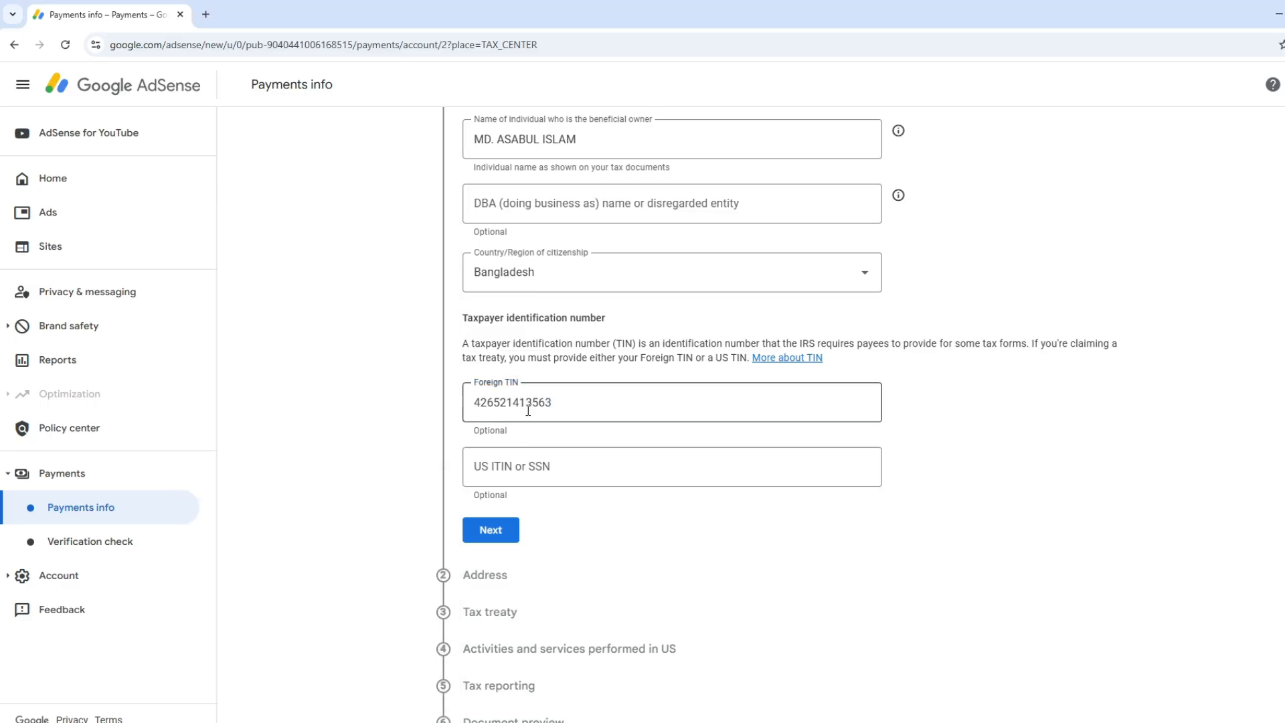
{"action": "left_click", "coordinate": [485, 532]}
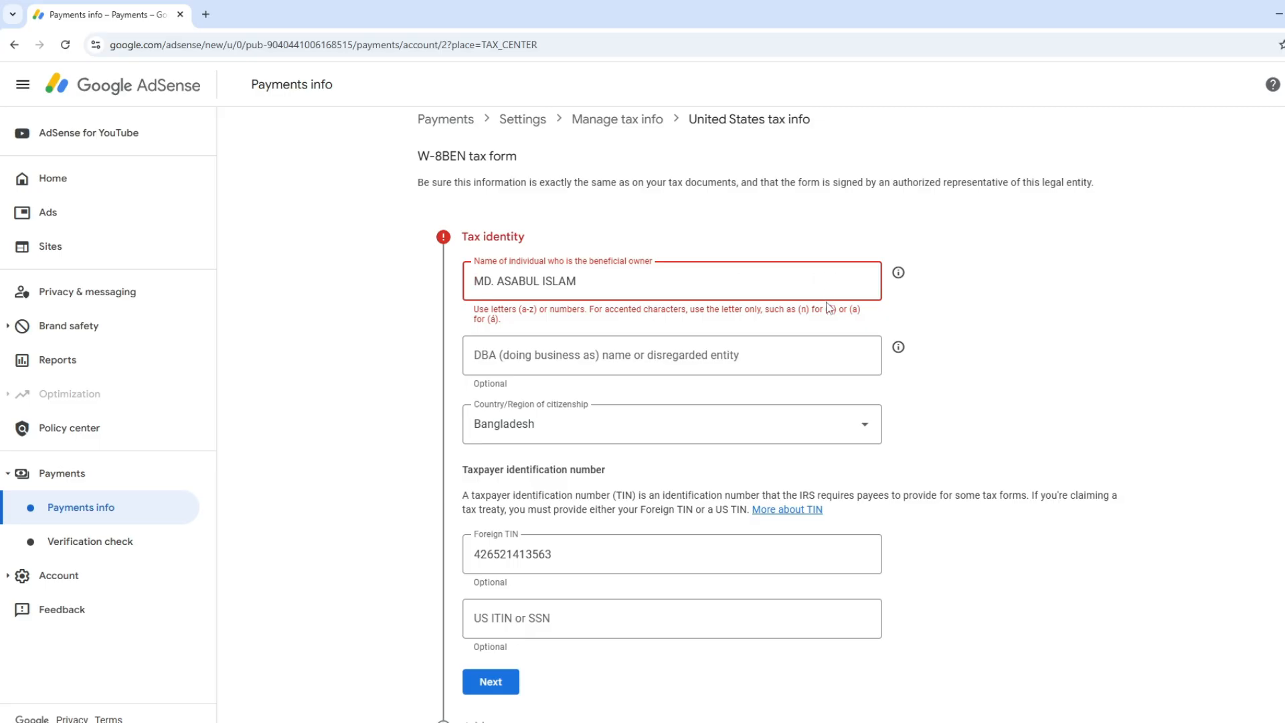
- Remove the period from the beneficial owner's name and continue to the Address section
{"action": "left_click", "coordinate": [498, 281]}
{"action": "key", "text": "BackSpace"}
{"action": "scroll", "coordinate": [625, 419], "scroll_direction": "down", "scroll_amount": 3}
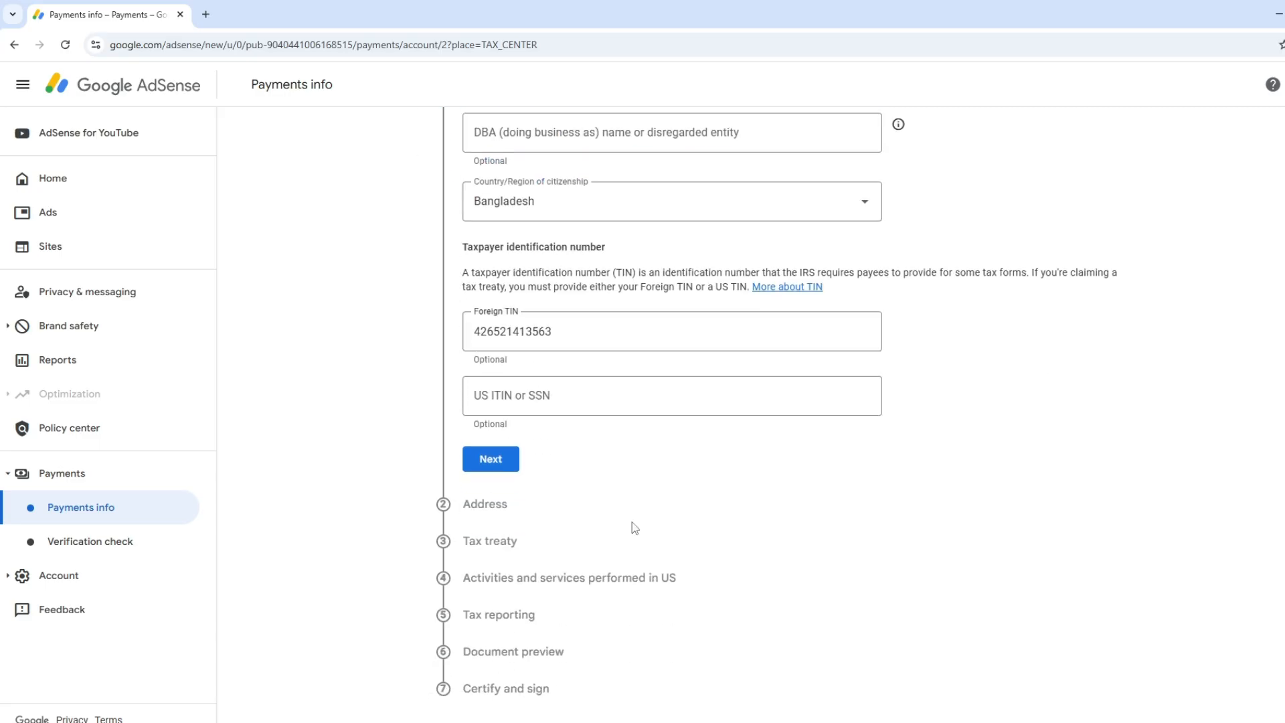
{"action": "left_click", "coordinate": [501, 466]}
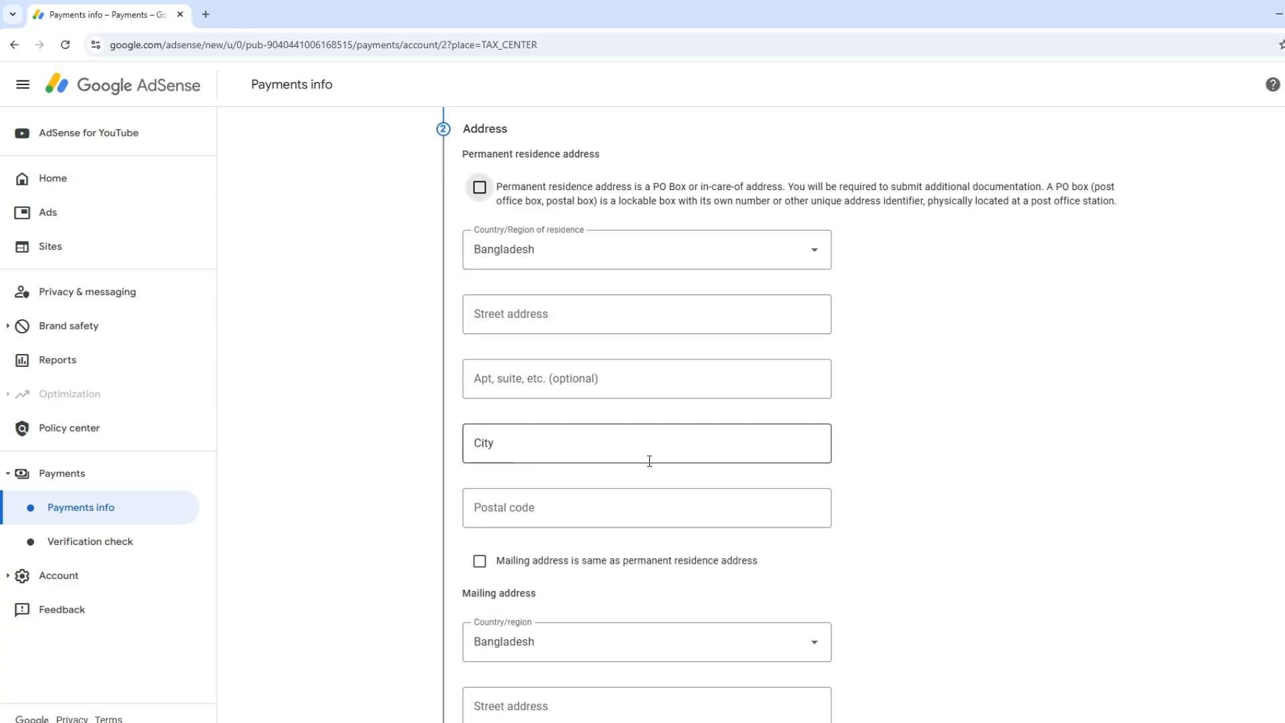
- Mark the residence as a PO Box or in-care-of address, fill in the saved address, use it for mailing, and continue
{"action": "left_click", "coordinate": [481, 189]}
{"action": "left_click", "coordinate": [532, 315]}
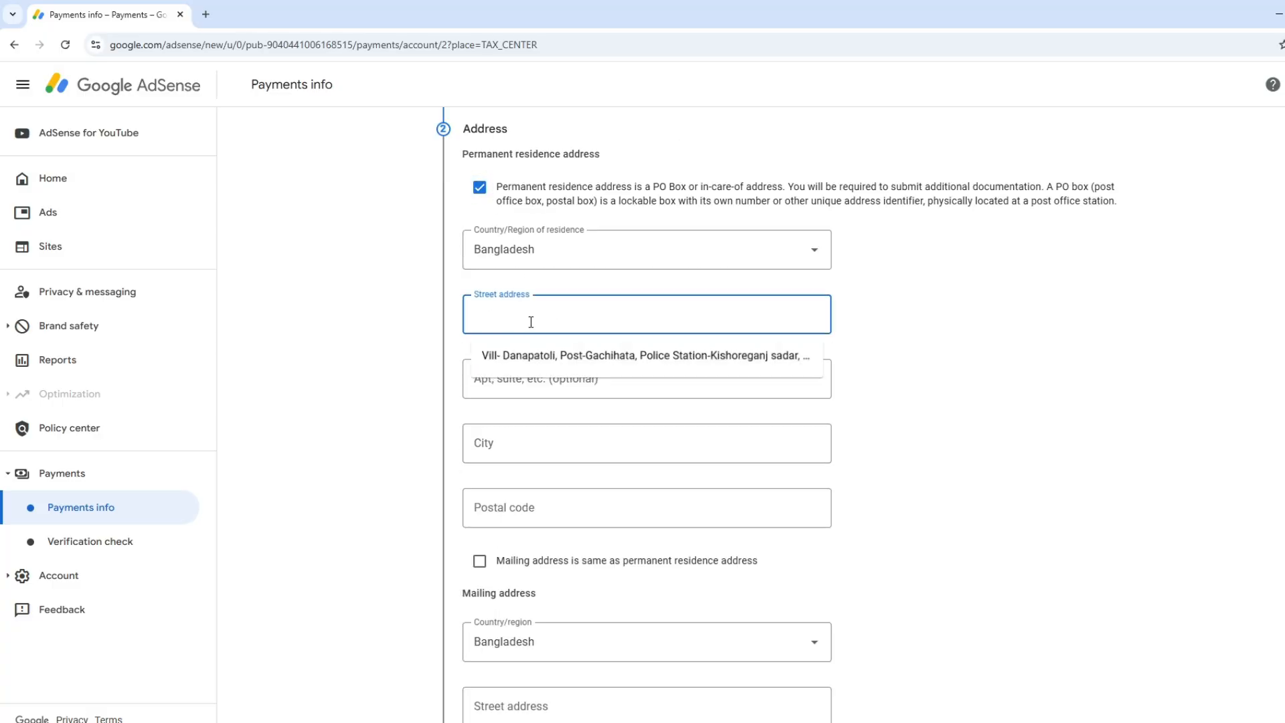
{"action": "left_click", "coordinate": [536, 357]}
{"action": "scroll", "coordinate": [539, 453], "scroll_direction": "down", "scroll_amount": 4}
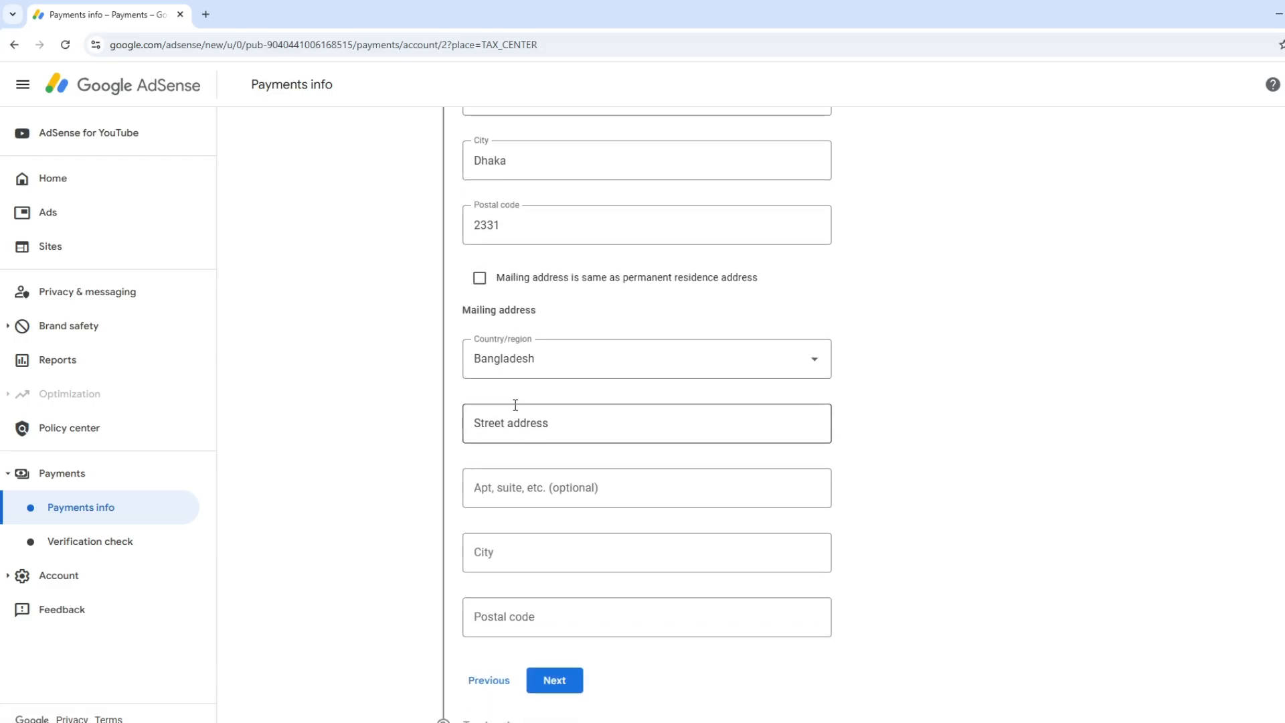
{"action": "left_click", "coordinate": [479, 277]}
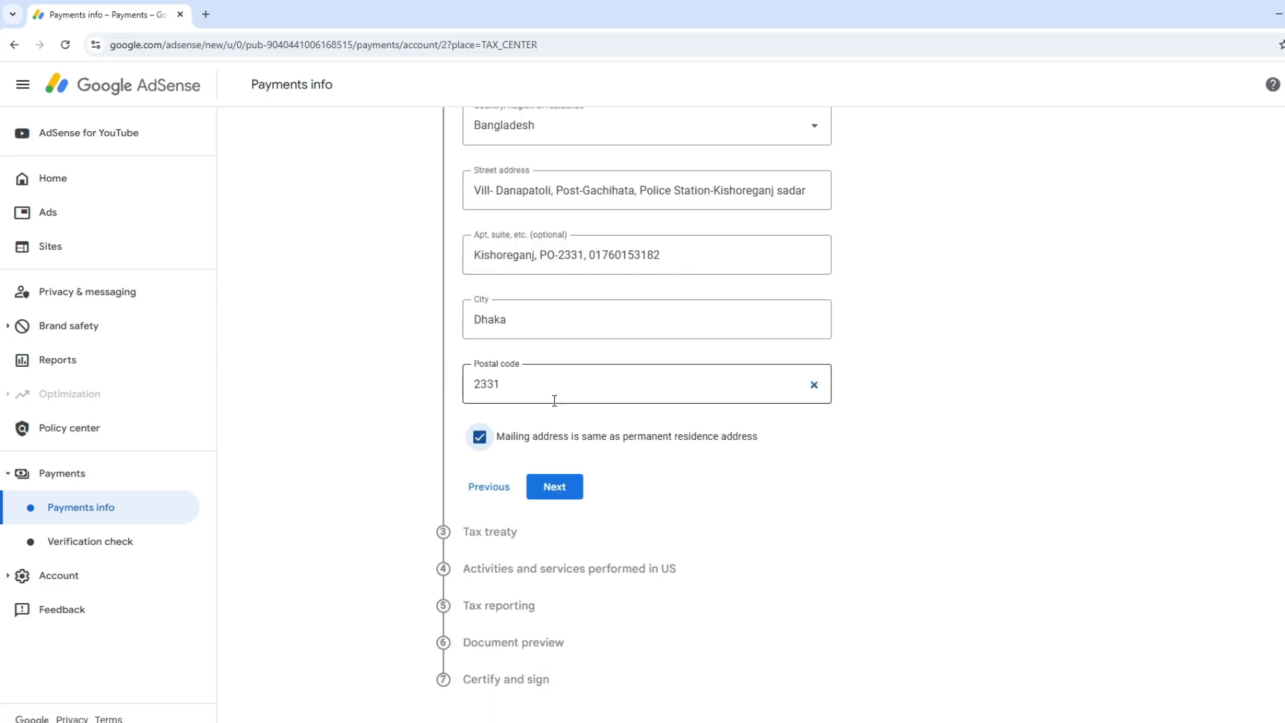
{"action": "left_click", "coordinate": [554, 486]}
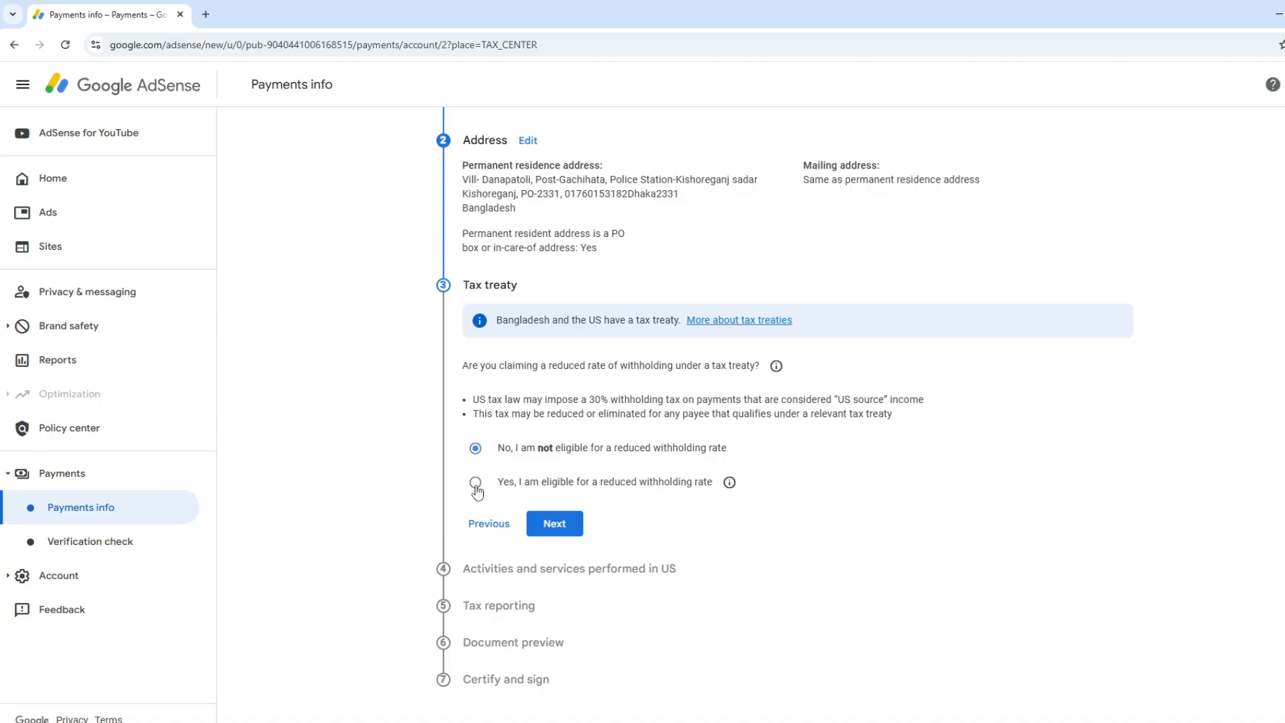
- Claim eligibility for a reduced withholding rate in the Tax treaty section and certify treaty residency in Bangladesh
{"action": "left_click", "coordinate": [475, 482]}
{"action": "scroll", "coordinate": [615, 541], "scroll_direction": "down", "scroll_amount": 2}
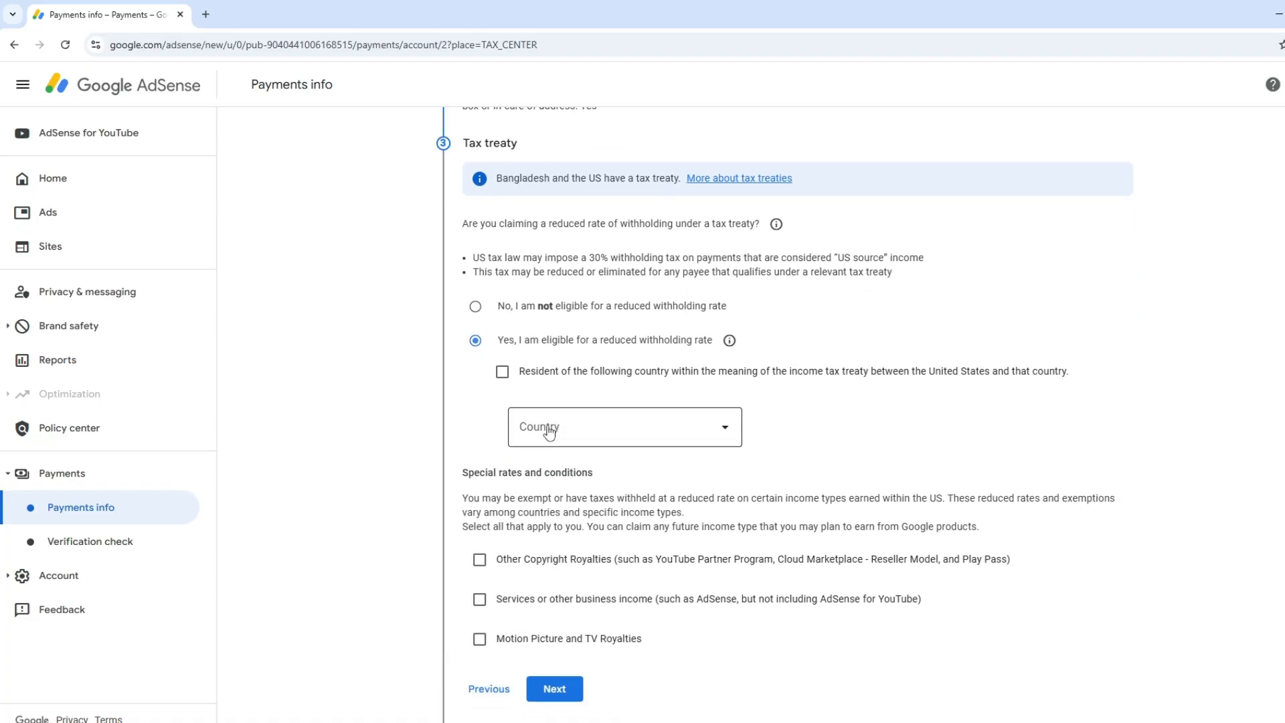
{"action": "left_click", "coordinate": [502, 371]}
{"action": "left_click", "coordinate": [561, 439]}
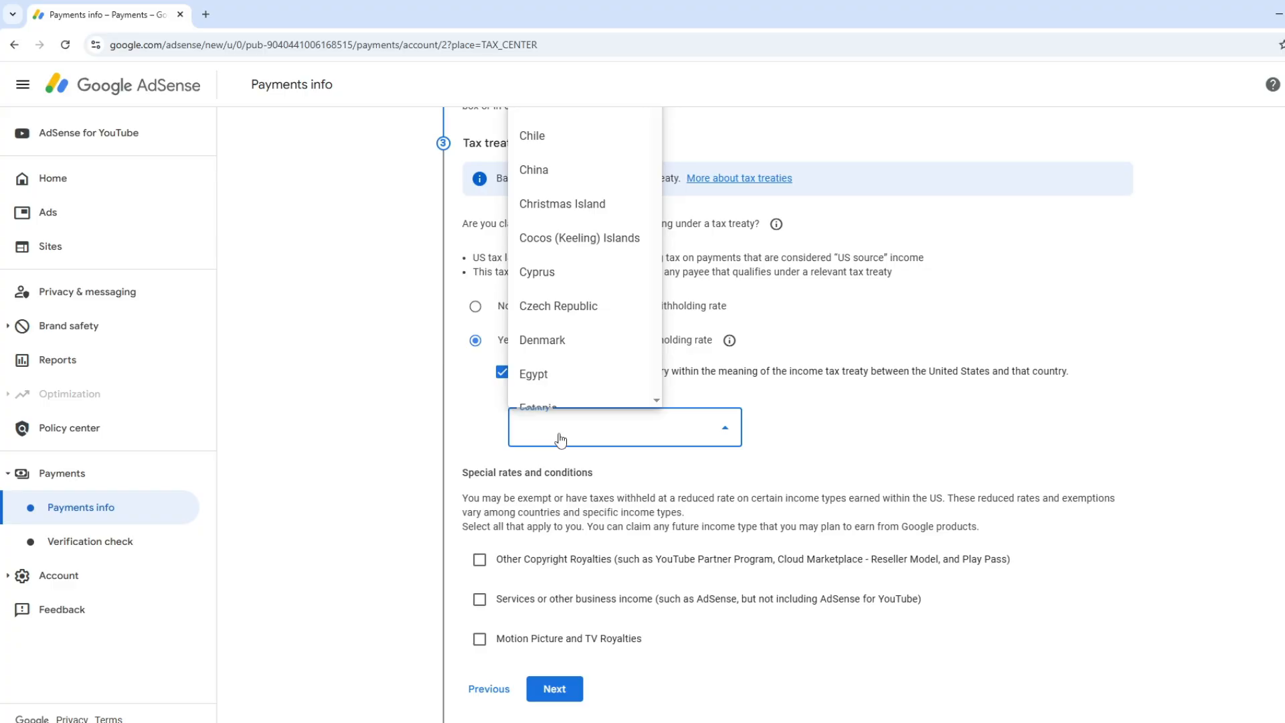
{"action": "scroll", "coordinate": [556, 362], "scroll_direction": "down", "scroll_amount": 6}
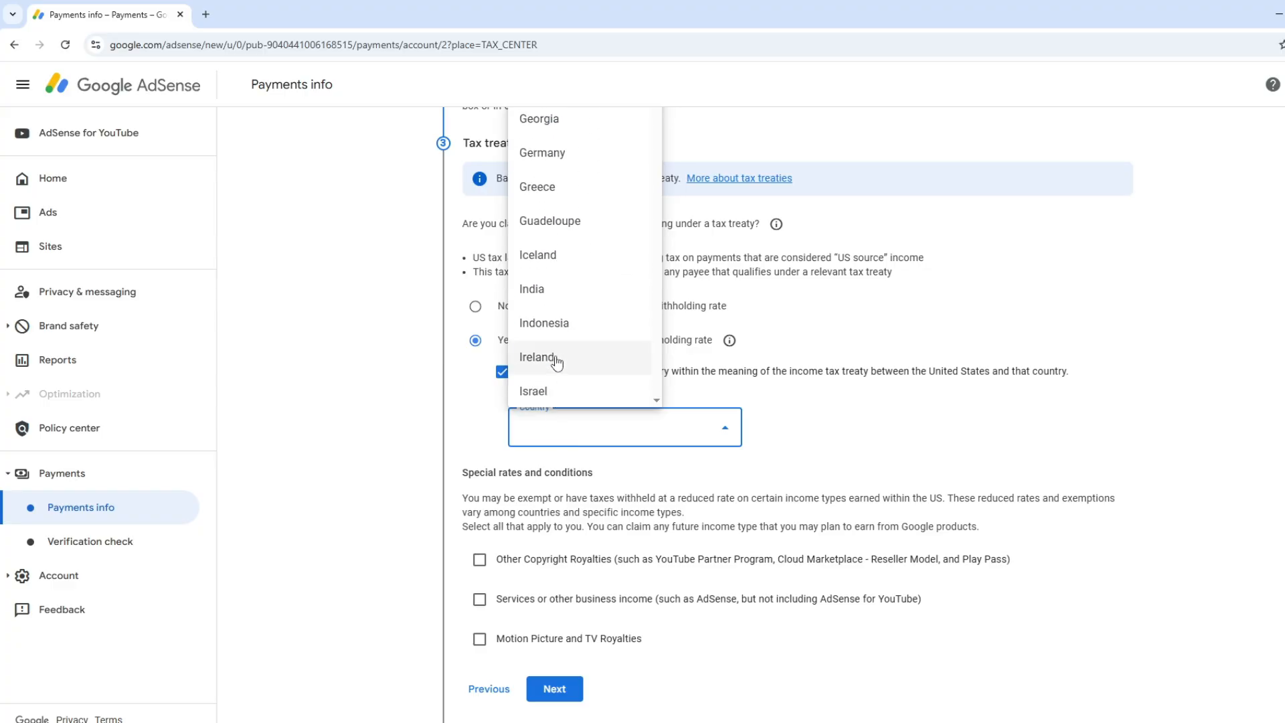
{"action": "scroll", "coordinate": [556, 362], "scroll_direction": "down", "scroll_amount": 4}
{"action": "scroll", "coordinate": [556, 361], "scroll_direction": "up", "scroll_amount": 8}
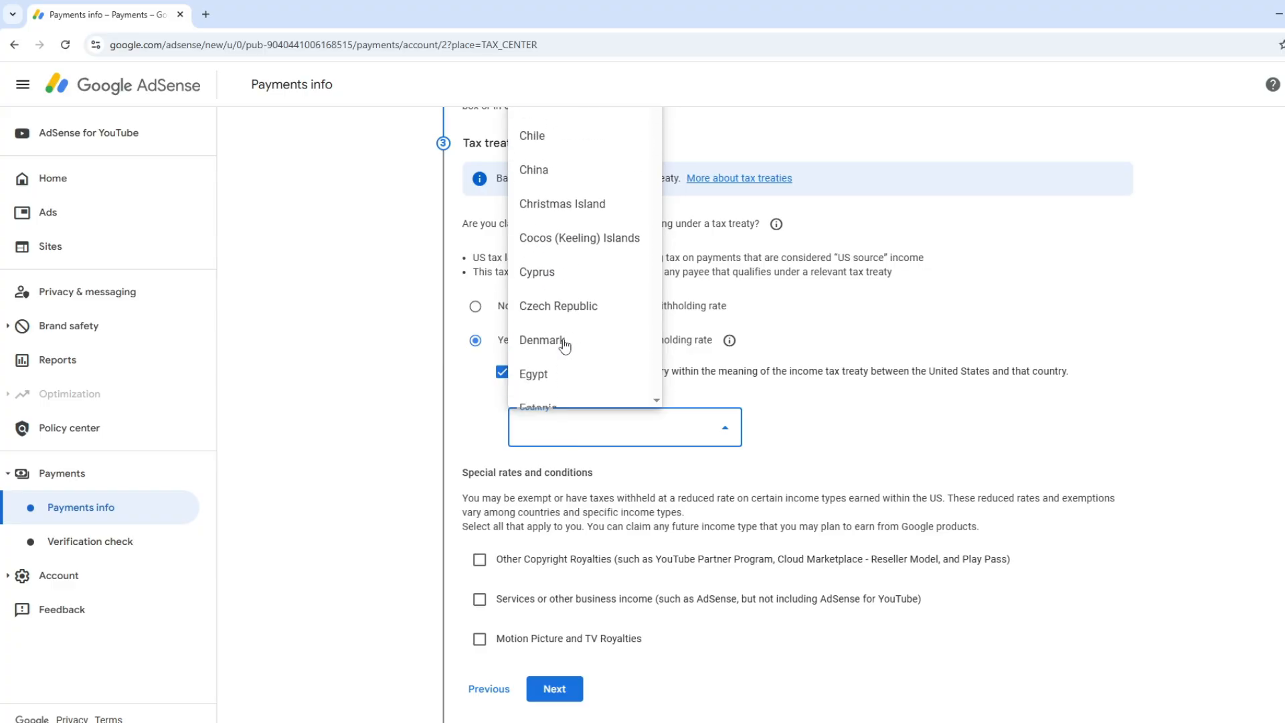
{"action": "scroll", "coordinate": [564, 344], "scroll_direction": "down", "scroll_amount": 12}
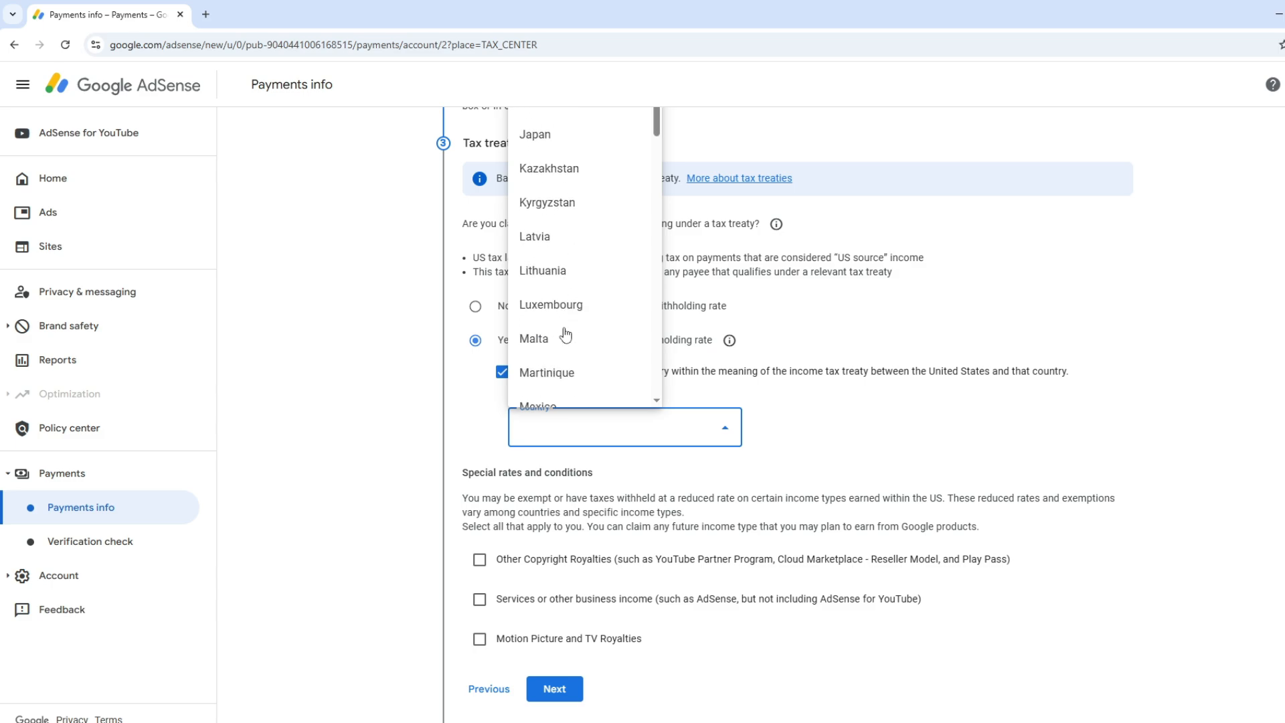
{"action": "scroll", "coordinate": [566, 335], "scroll_direction": "down", "scroll_amount": 14}
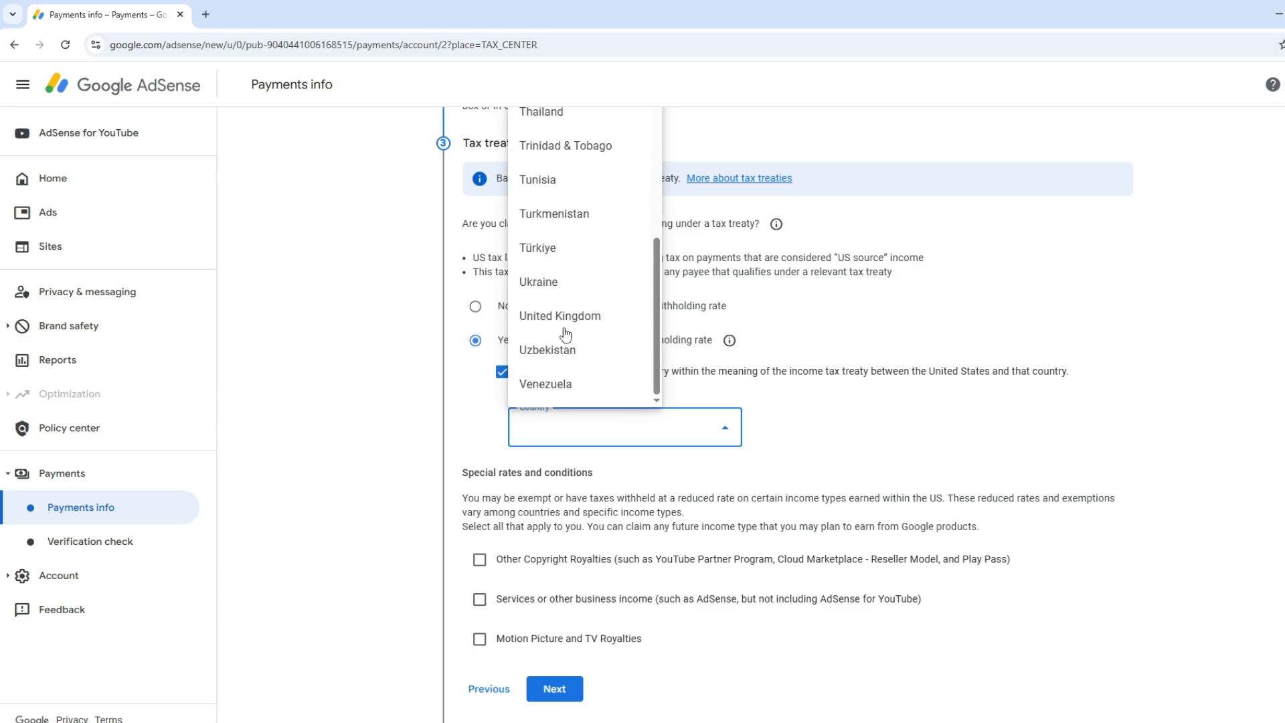
{"action": "scroll", "coordinate": [565, 335], "scroll_direction": "up", "scroll_amount": 10}
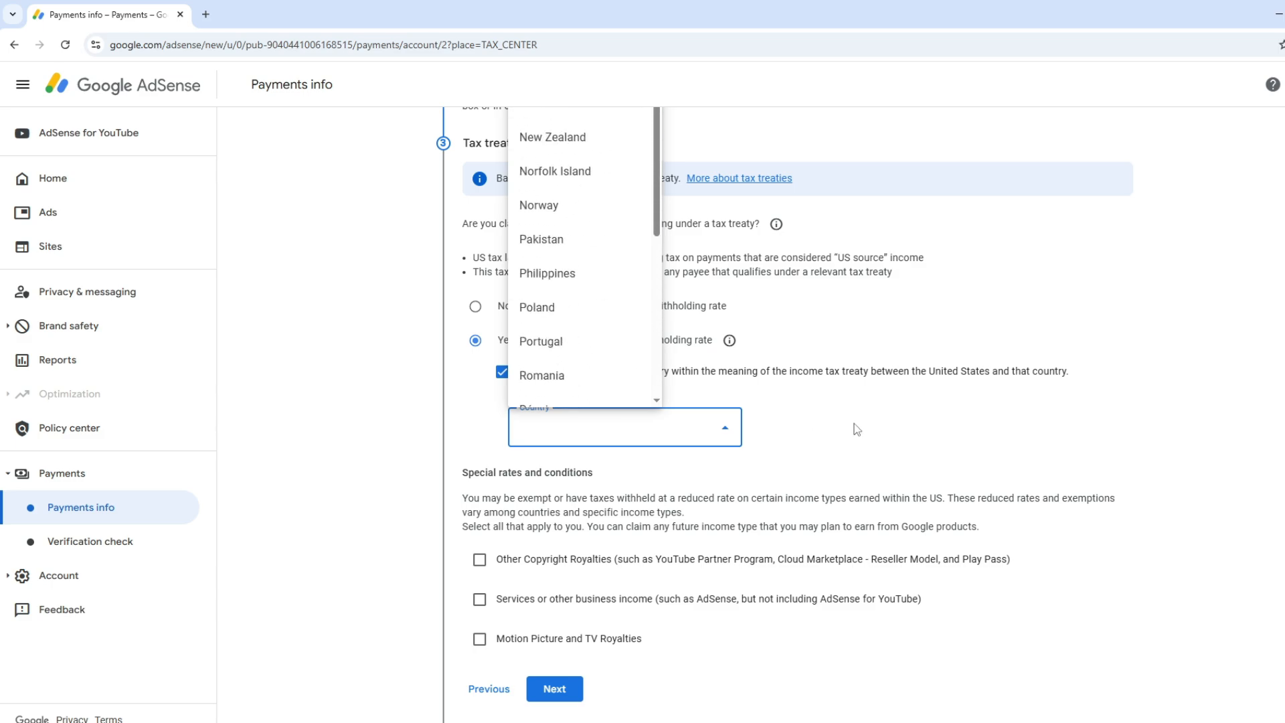
{"action": "scroll", "coordinate": [583, 347], "scroll_direction": "up", "scroll_amount": 13}
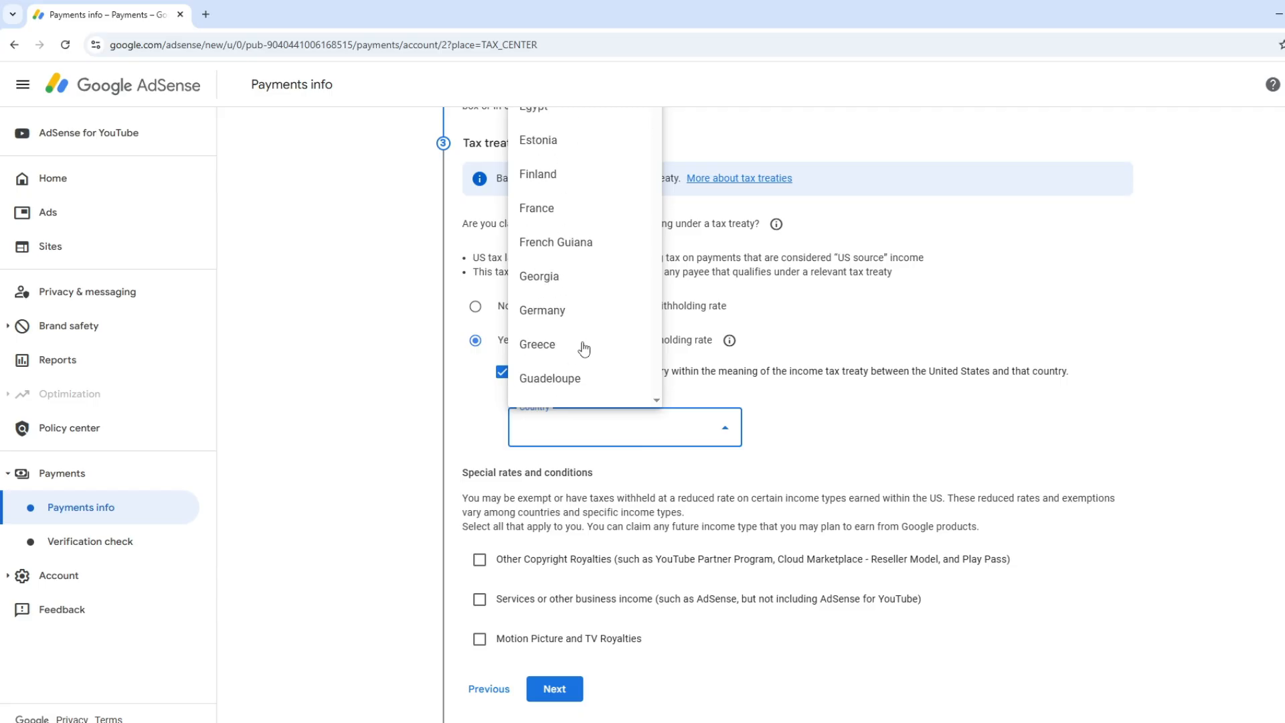
{"action": "scroll", "coordinate": [583, 344], "scroll_direction": "up", "scroll_amount": 4}
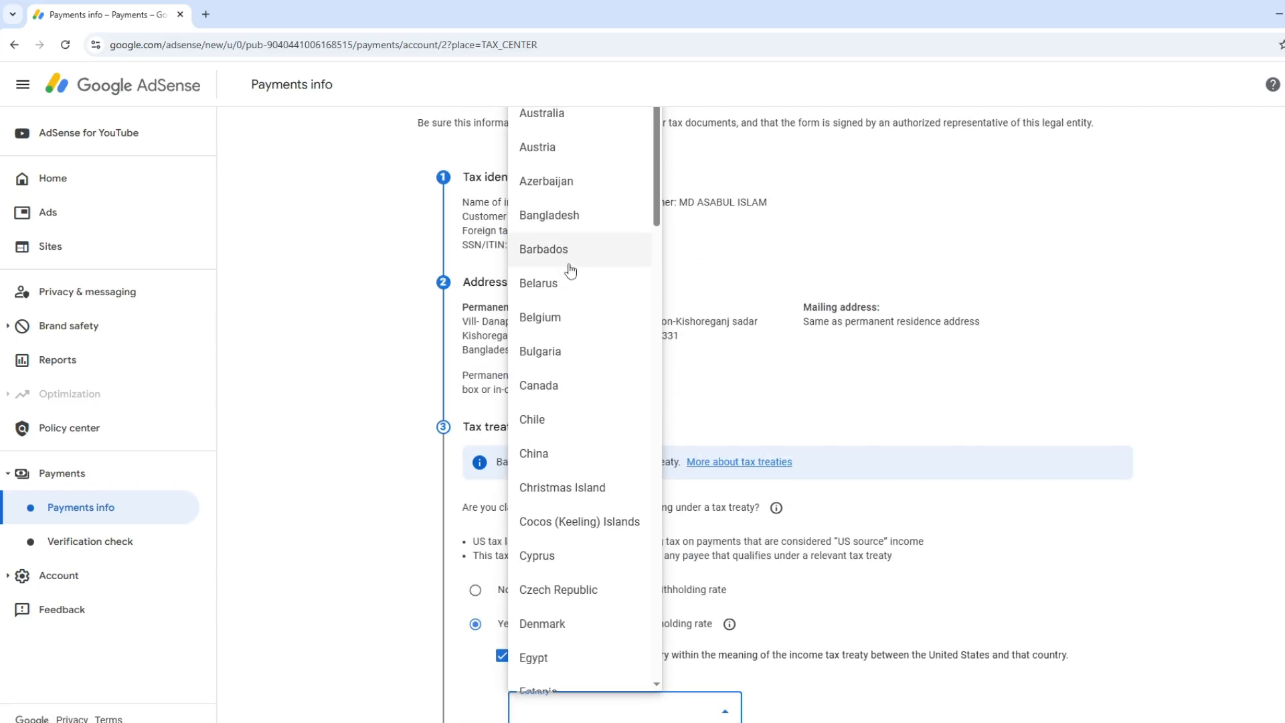
{"action": "left_click", "coordinate": [550, 221]}
- Claim Other Copyright Royalties under Article 12 and paragraph 2 at the 10% reduced treaty rate and certify that the treaty terms are met
{"action": "scroll", "coordinate": [726, 577], "scroll_direction": "down", "scroll_amount": 5}
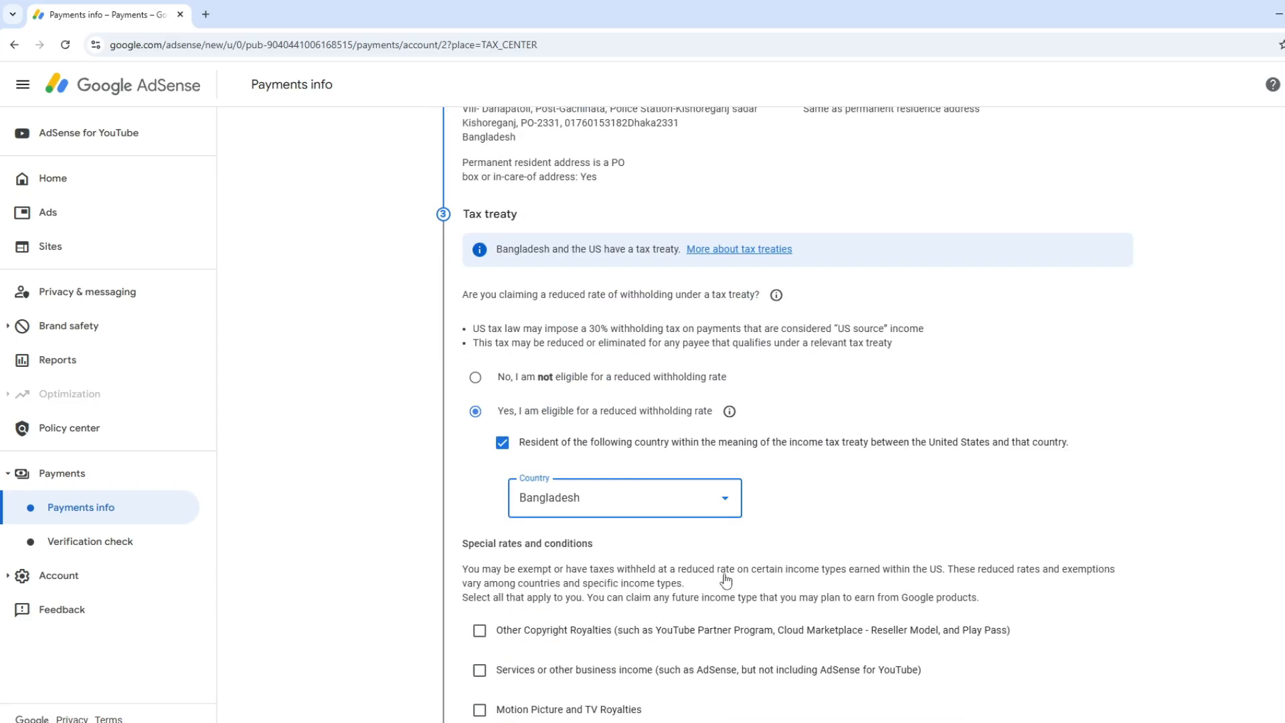
{"action": "left_click", "coordinate": [480, 488]}
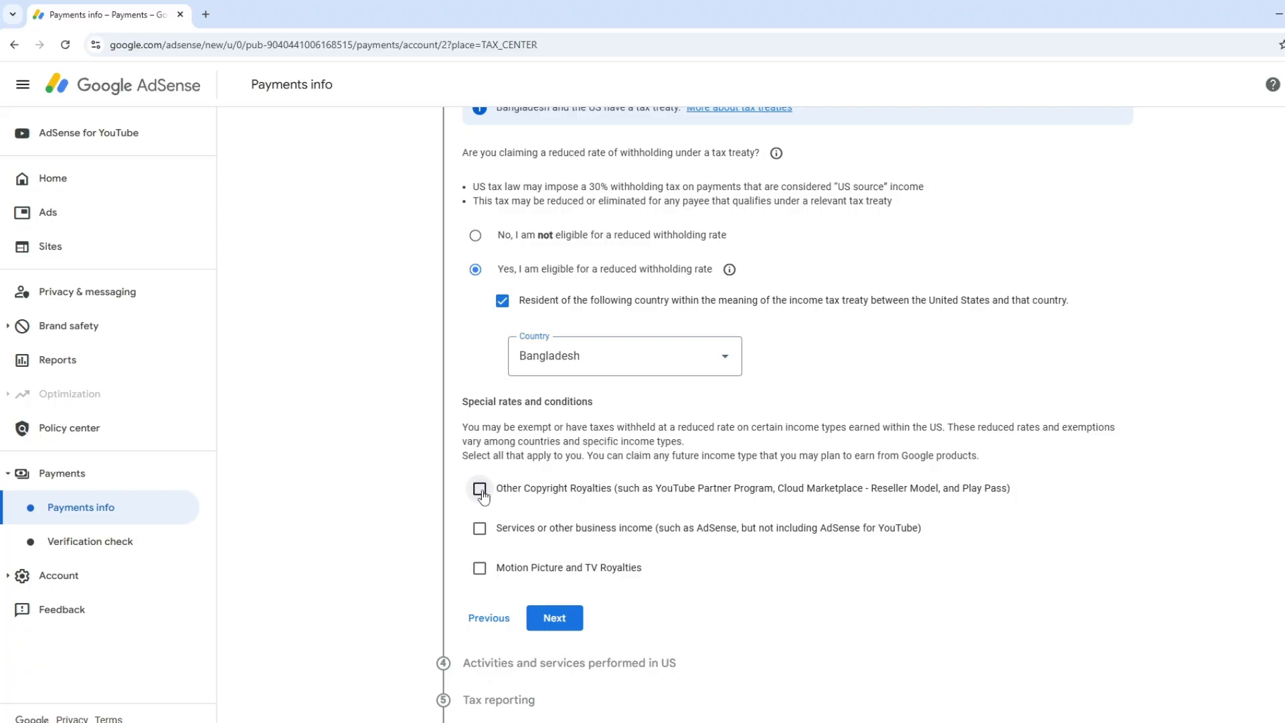
{"action": "left_click", "coordinate": [559, 555]}
{"action": "left_click", "coordinate": [554, 589]}
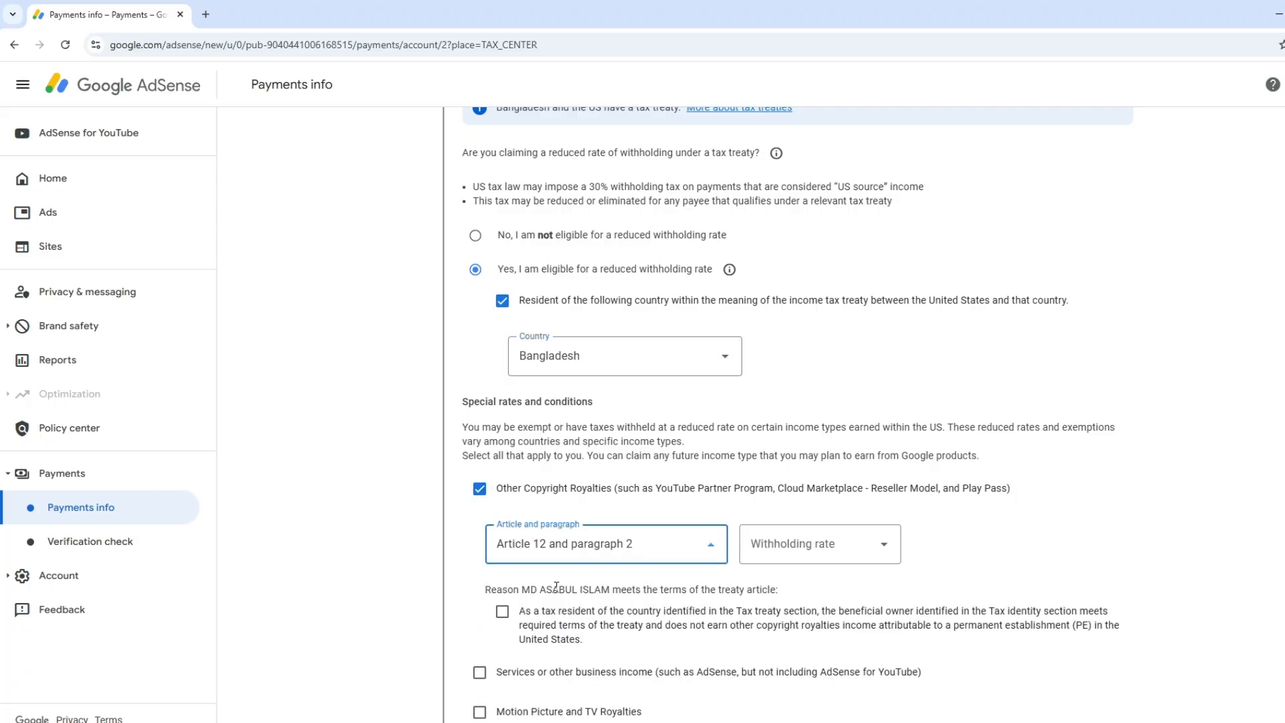
{"action": "left_click", "coordinate": [768, 555]}
{"action": "left_click", "coordinate": [766, 587]}
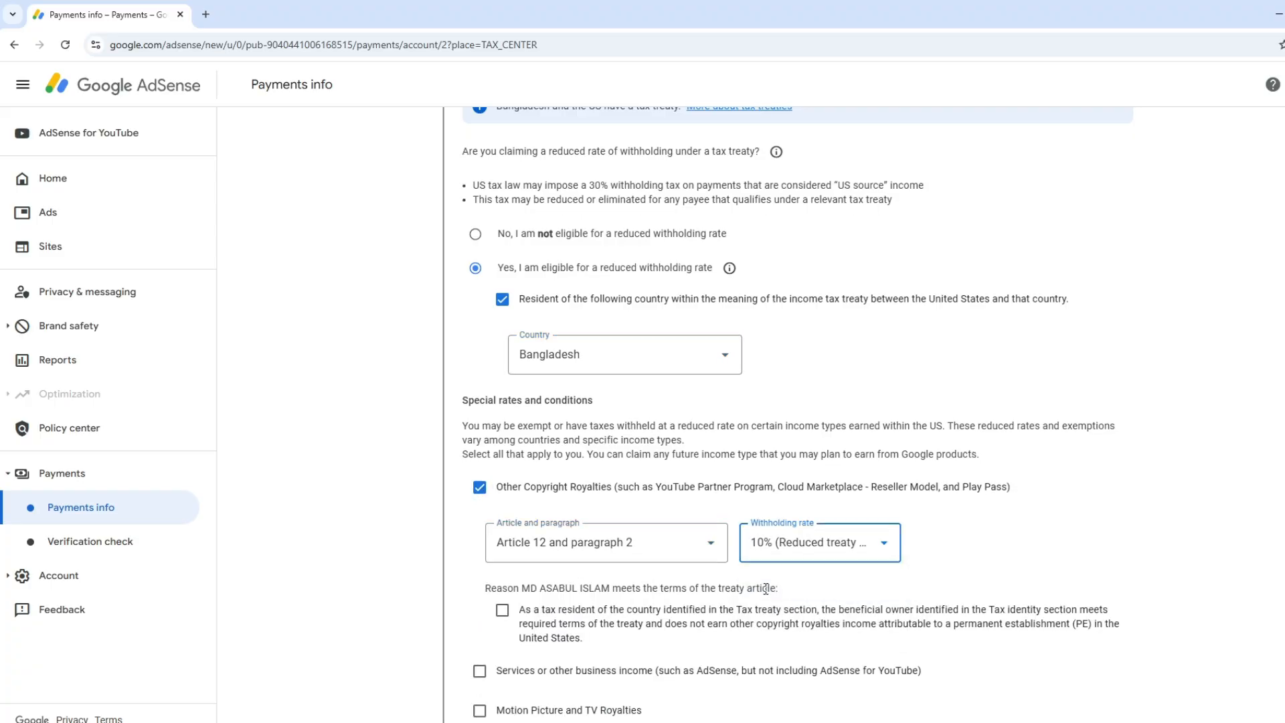
{"action": "scroll", "coordinate": [766, 588], "scroll_direction": "down", "scroll_amount": 2}
{"action": "left_click", "coordinate": [502, 475]}
- Claim Services or other business income under Article 7 and paragraph 1 at the 0% reduced treaty rate and certify the treaty terms
{"action": "left_click", "coordinate": [479, 530]}
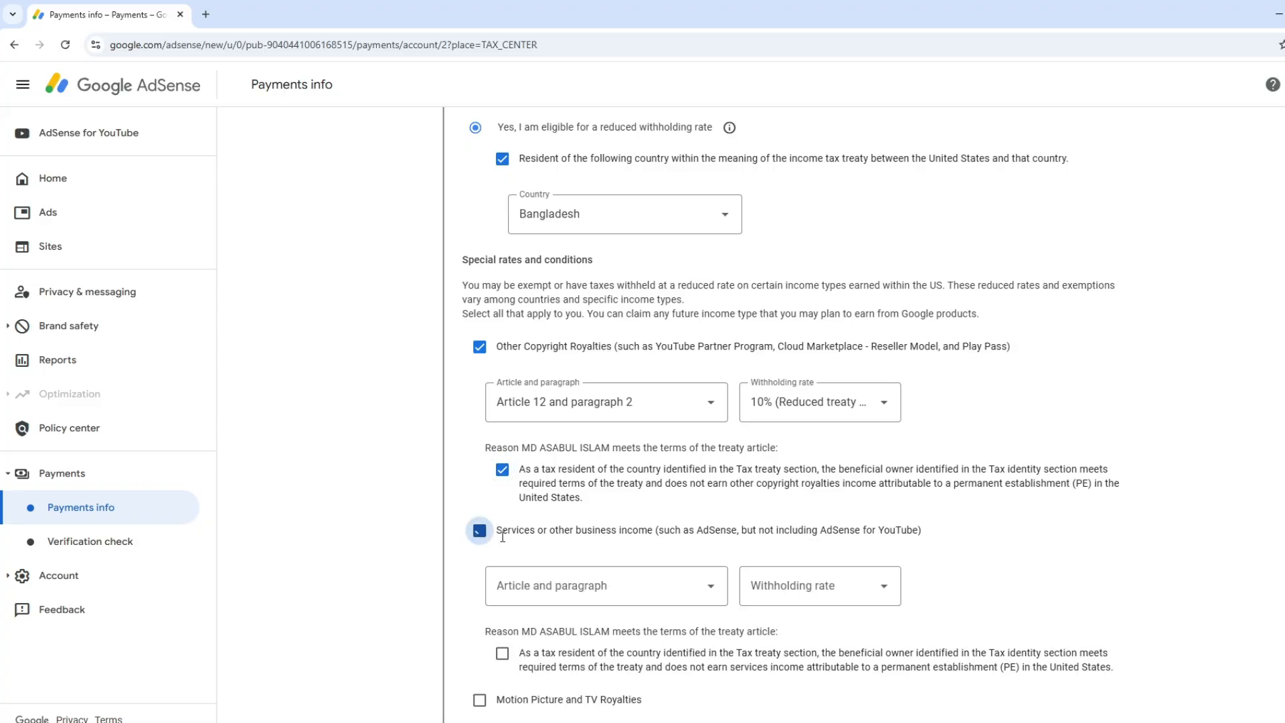
{"action": "left_click", "coordinate": [570, 597]}
{"action": "scroll", "coordinate": [571, 596], "scroll_direction": "down", "scroll_amount": 2}
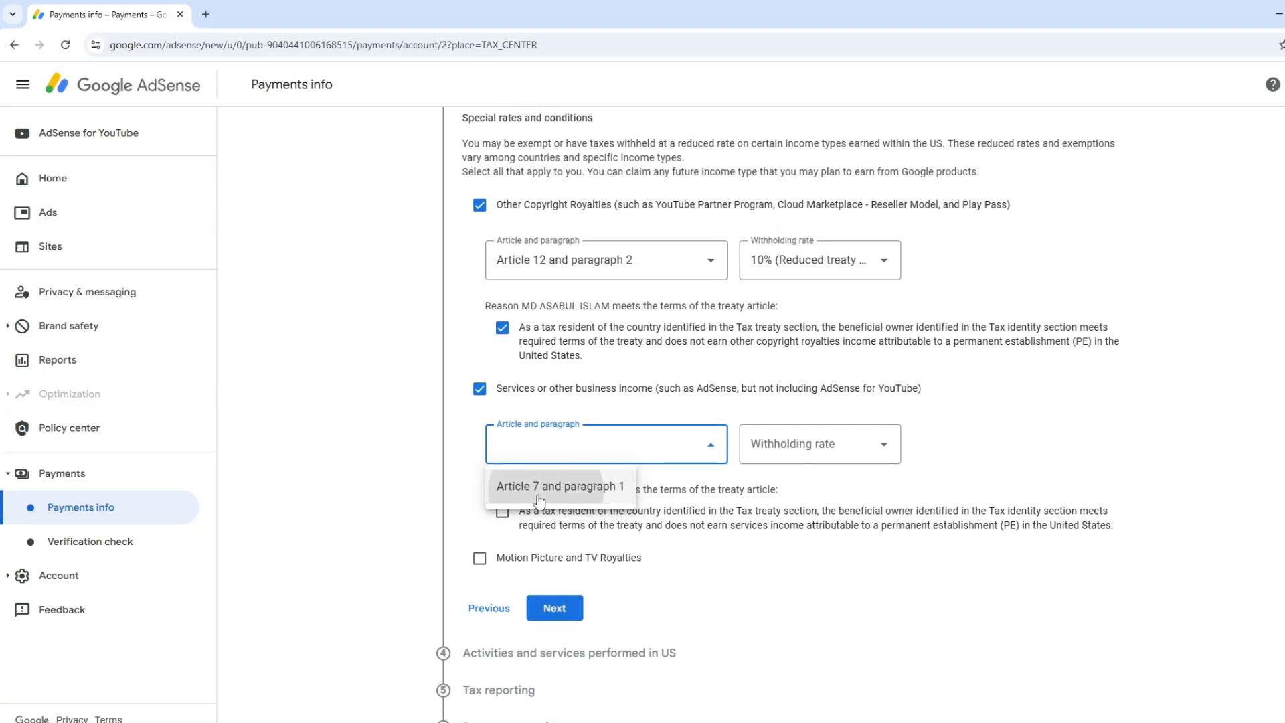
{"action": "left_click", "coordinate": [537, 494]}
{"action": "left_click", "coordinate": [791, 460]}
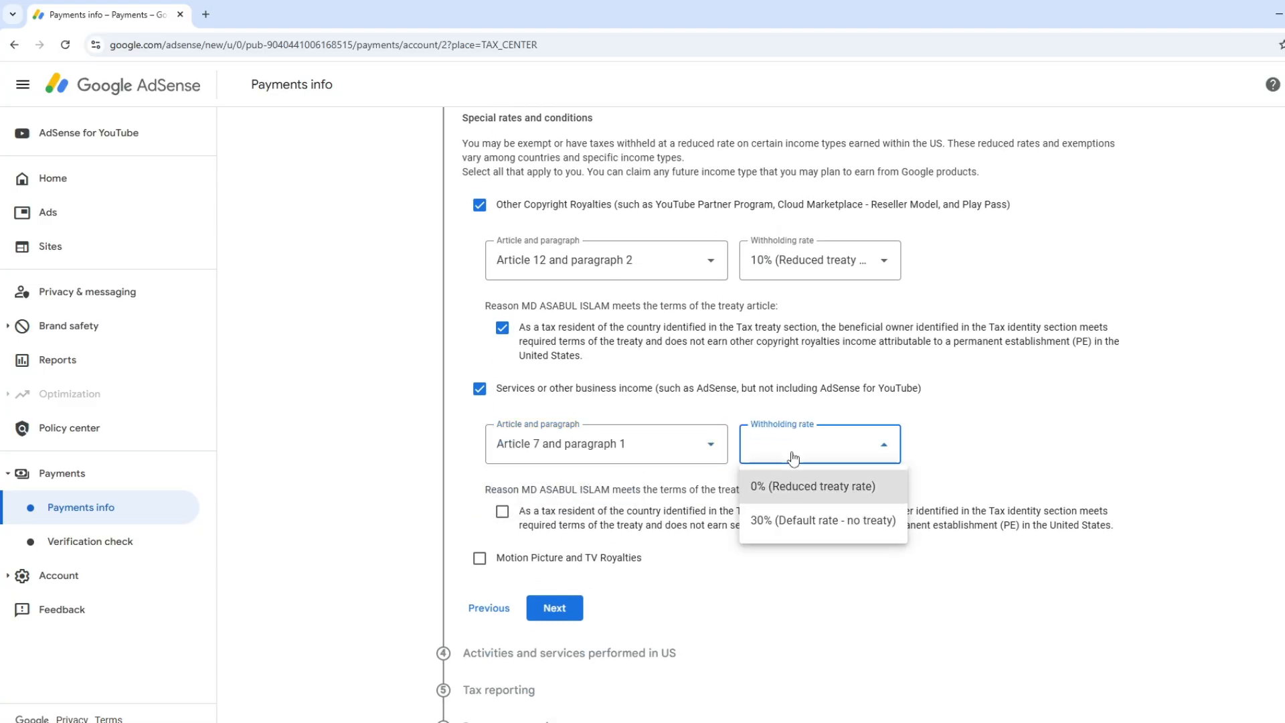
{"action": "left_click", "coordinate": [790, 491]}
{"action": "scroll", "coordinate": [543, 484], "scroll_direction": "down", "scroll_amount": 1}
{"action": "left_click", "coordinate": [502, 440]}
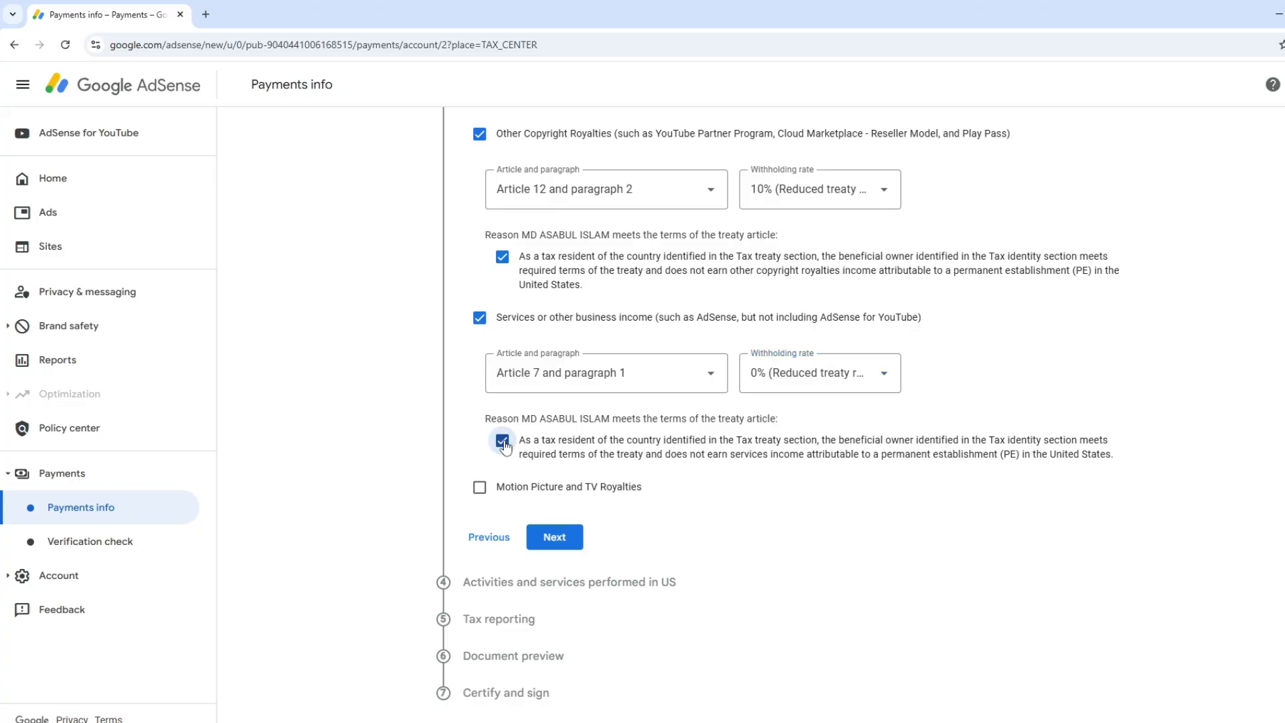
- Claim Motion Picture and TV Royalties under Article 12 and paragraph 2 at the 10% reduced treaty rate and certify the treaty terms
{"action": "left_click", "coordinate": [482, 488]}
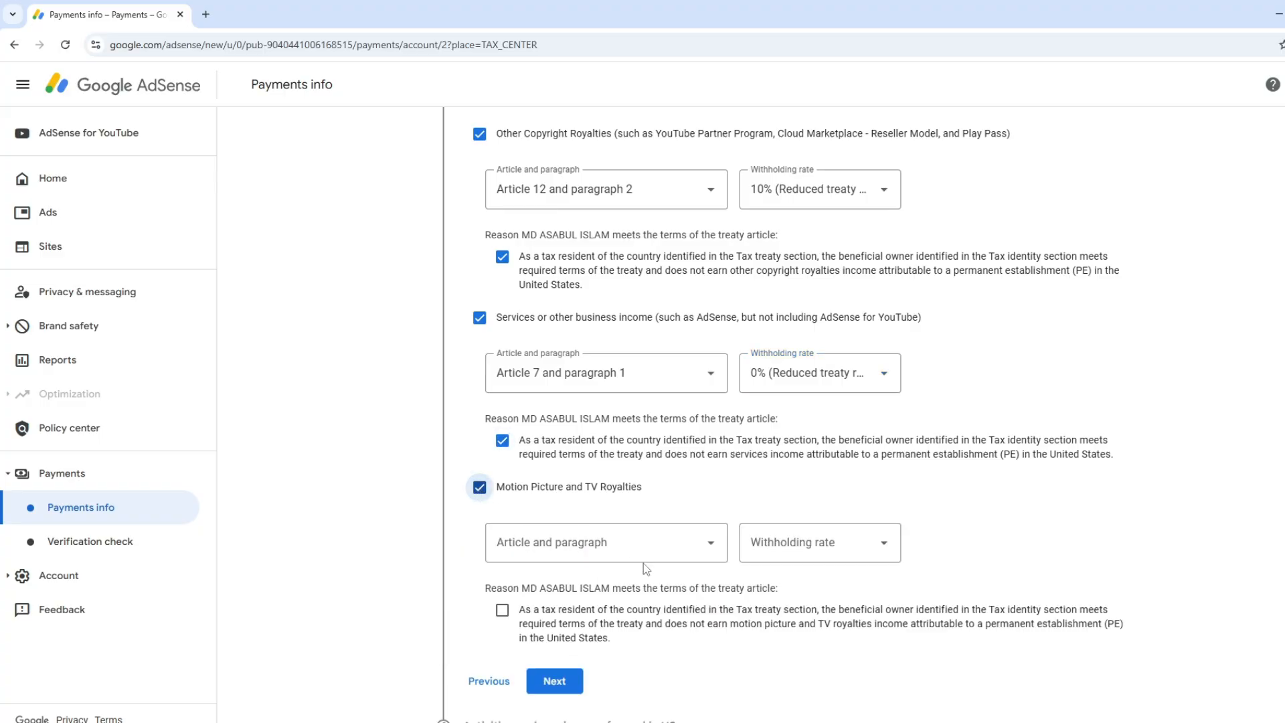
{"action": "left_click", "coordinate": [631, 543]}
{"action": "left_click", "coordinate": [575, 586]}
{"action": "left_click", "coordinate": [830, 550]}
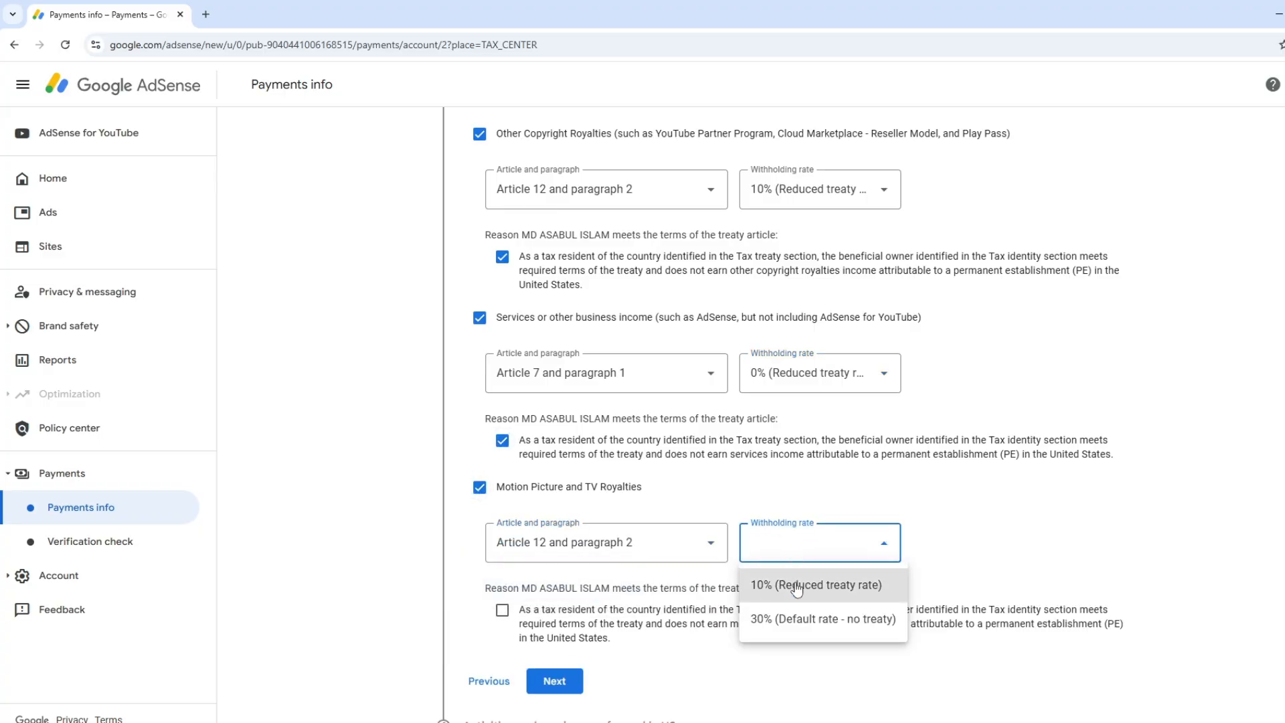
{"action": "left_click", "coordinate": [796, 587]}
{"action": "left_click", "coordinate": [835, 548]}
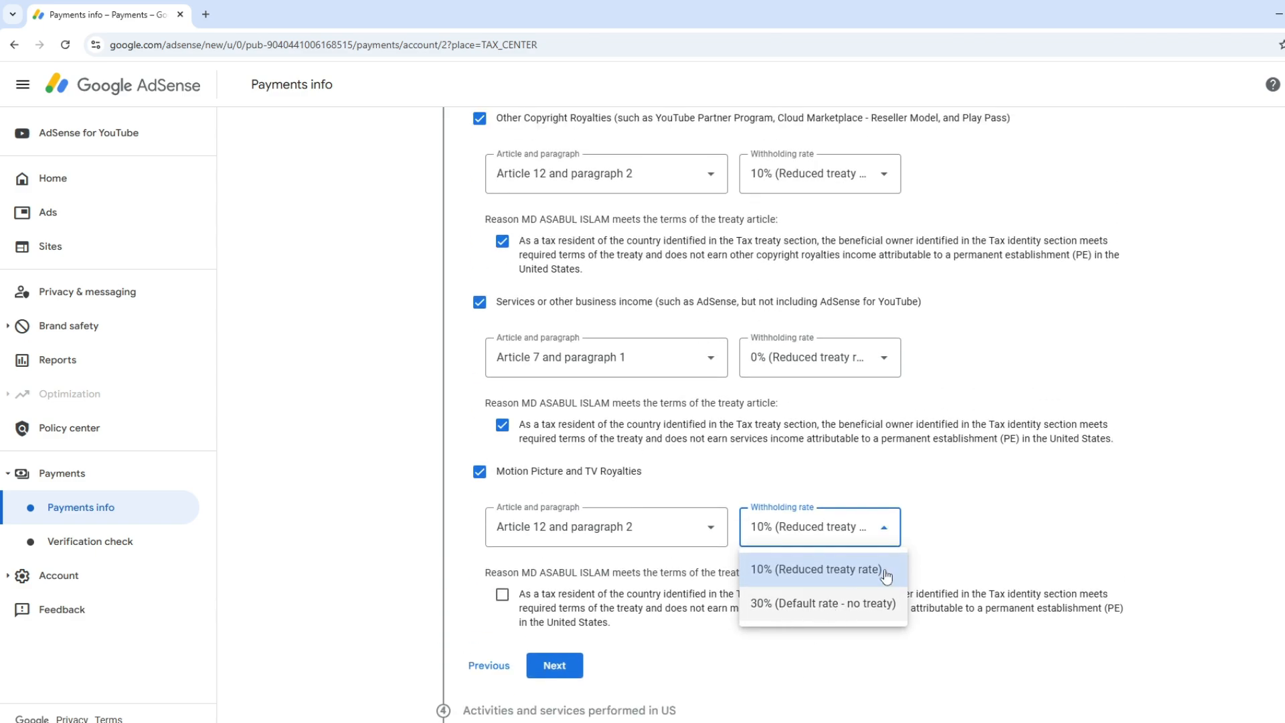
{"action": "left_click", "coordinate": [954, 520]}
{"action": "left_click", "coordinate": [502, 594]}
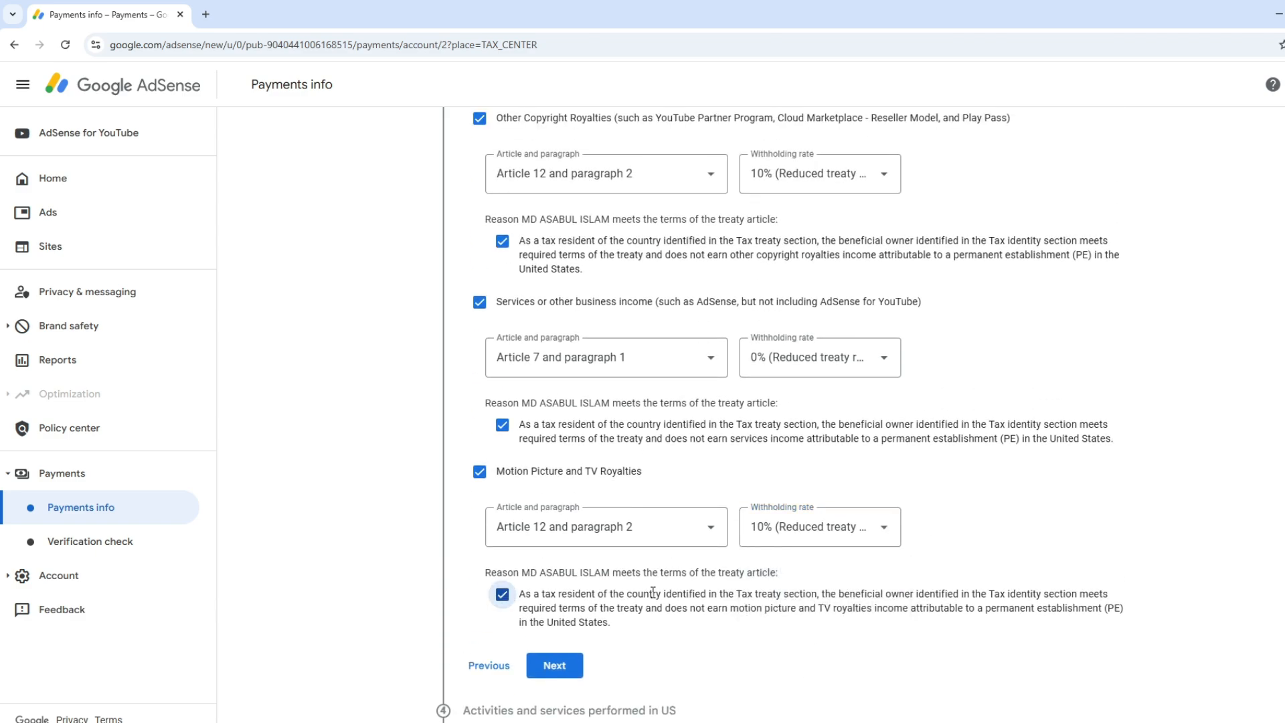
- Review the three claimed income types in the Tax treaty section and continue to Activities and services performed in US
{"action": "scroll", "coordinate": [653, 593], "scroll_direction": "up", "scroll_amount": 2}
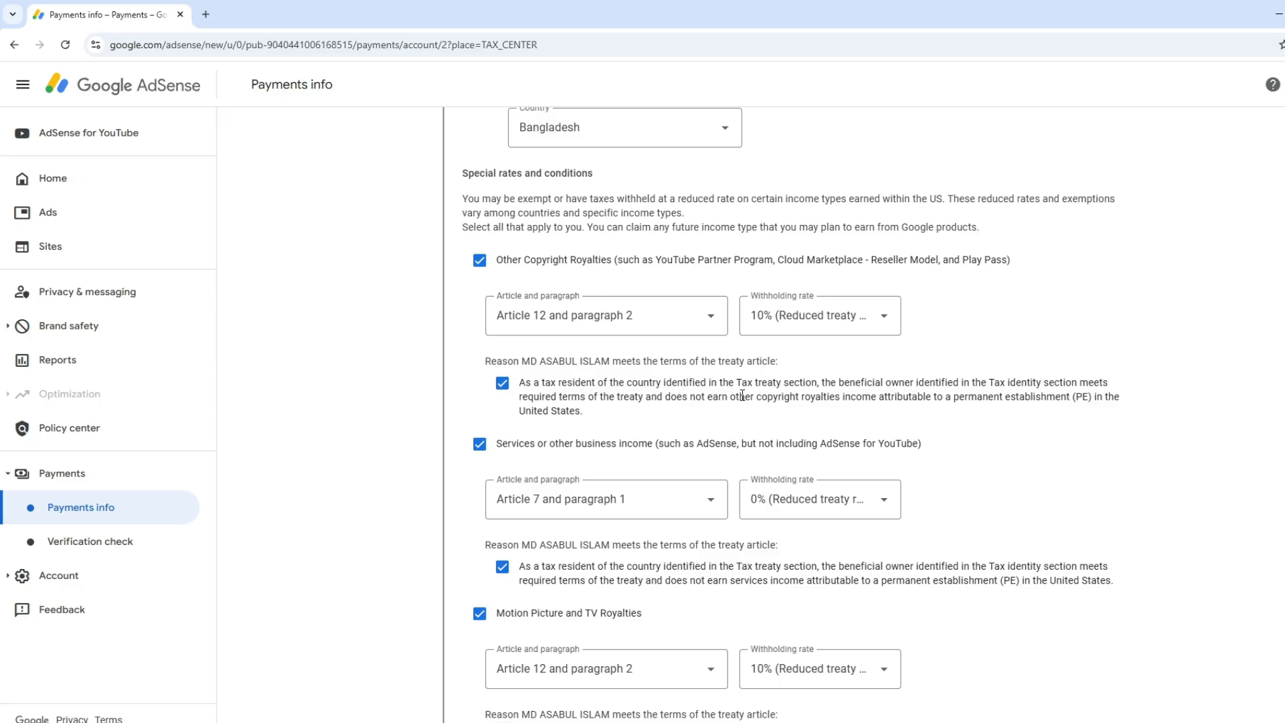
{"action": "left_click_drag", "start_coordinate": [669, 448], "coordinate": [920, 447]}
{"action": "scroll", "coordinate": [736, 495], "scroll_direction": "down", "scroll_amount": 2}
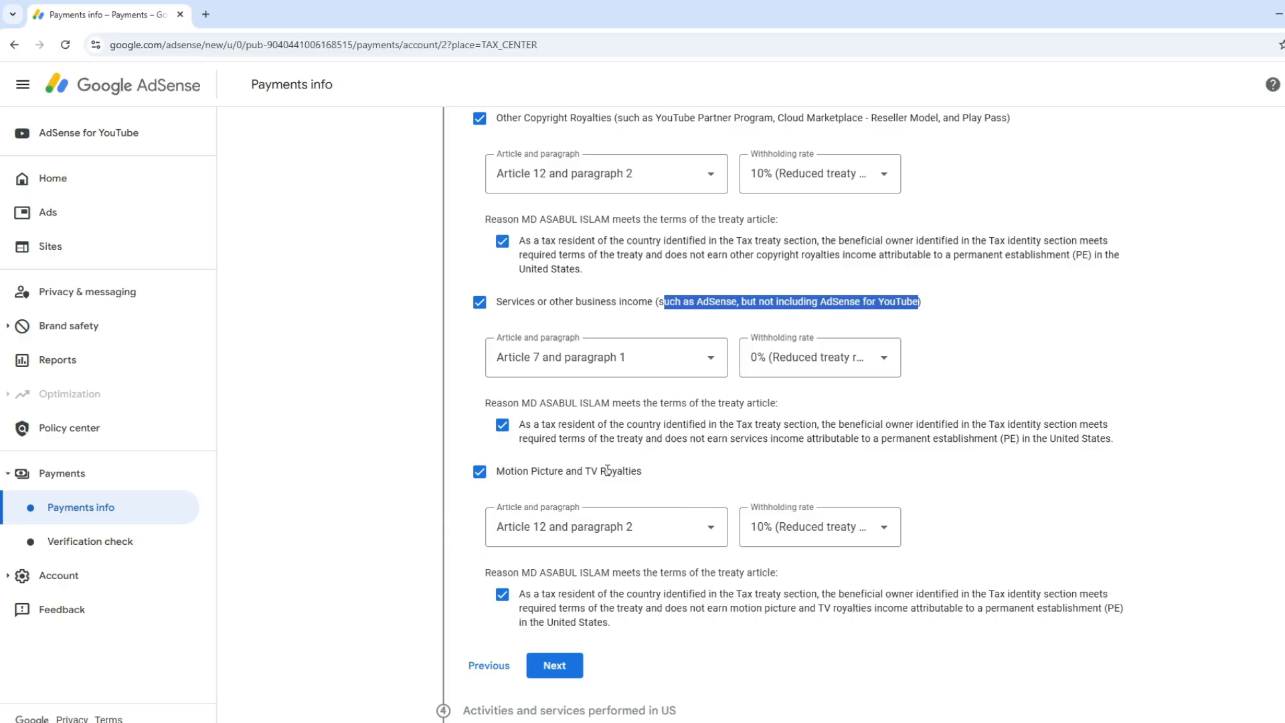
{"action": "left_click_drag", "start_coordinate": [642, 471], "coordinate": [506, 471]}
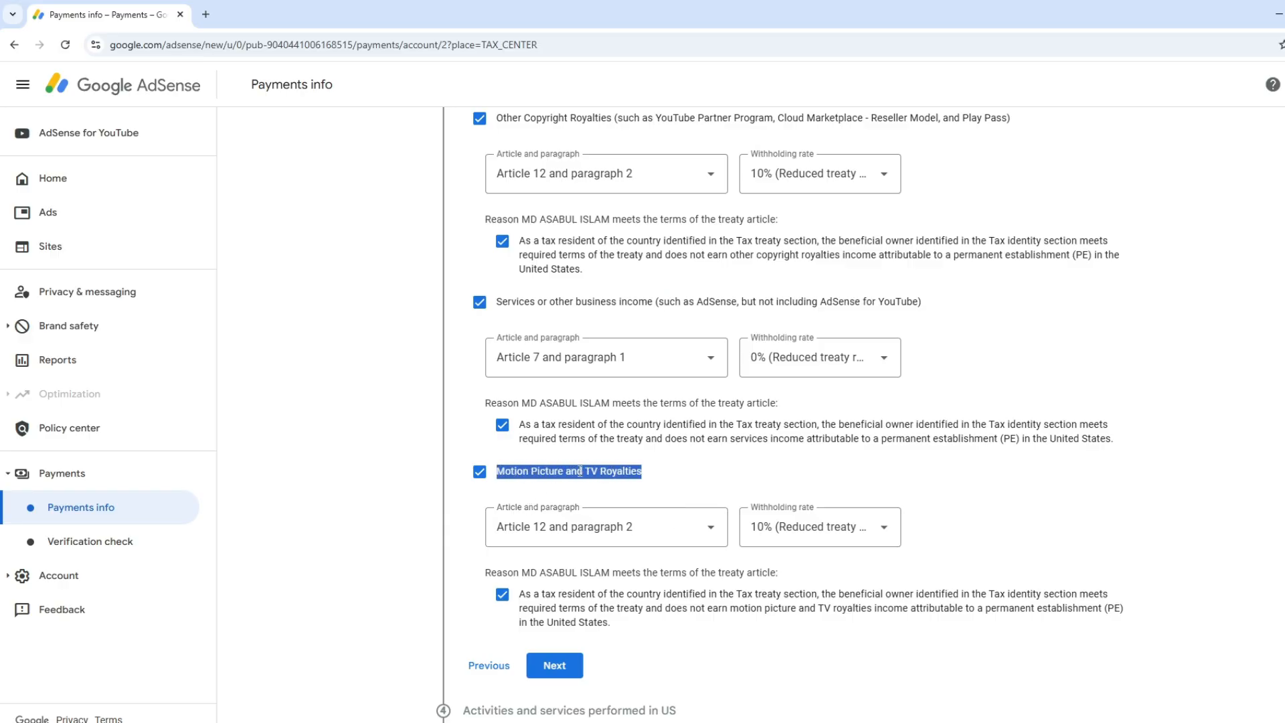
{"action": "left_click", "coordinate": [657, 471]}
{"action": "scroll", "coordinate": [643, 566], "scroll_direction": "down", "scroll_amount": 1}
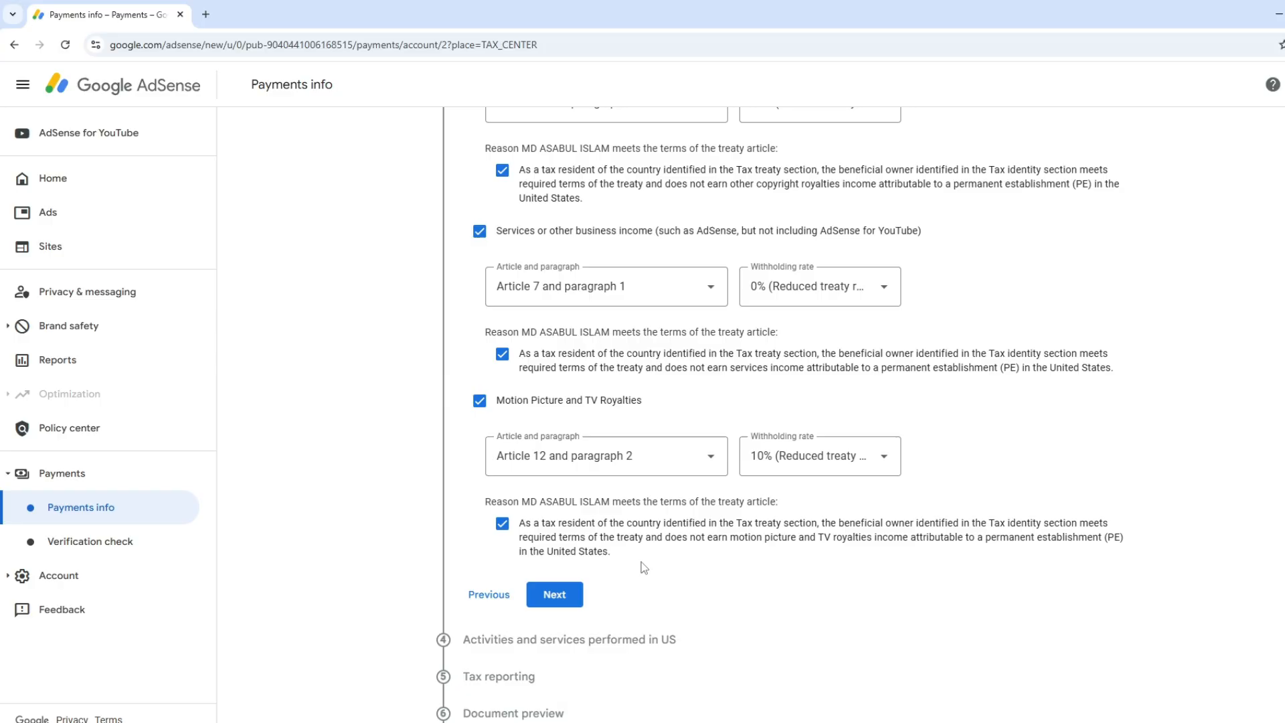
{"action": "left_click", "coordinate": [553, 603]}
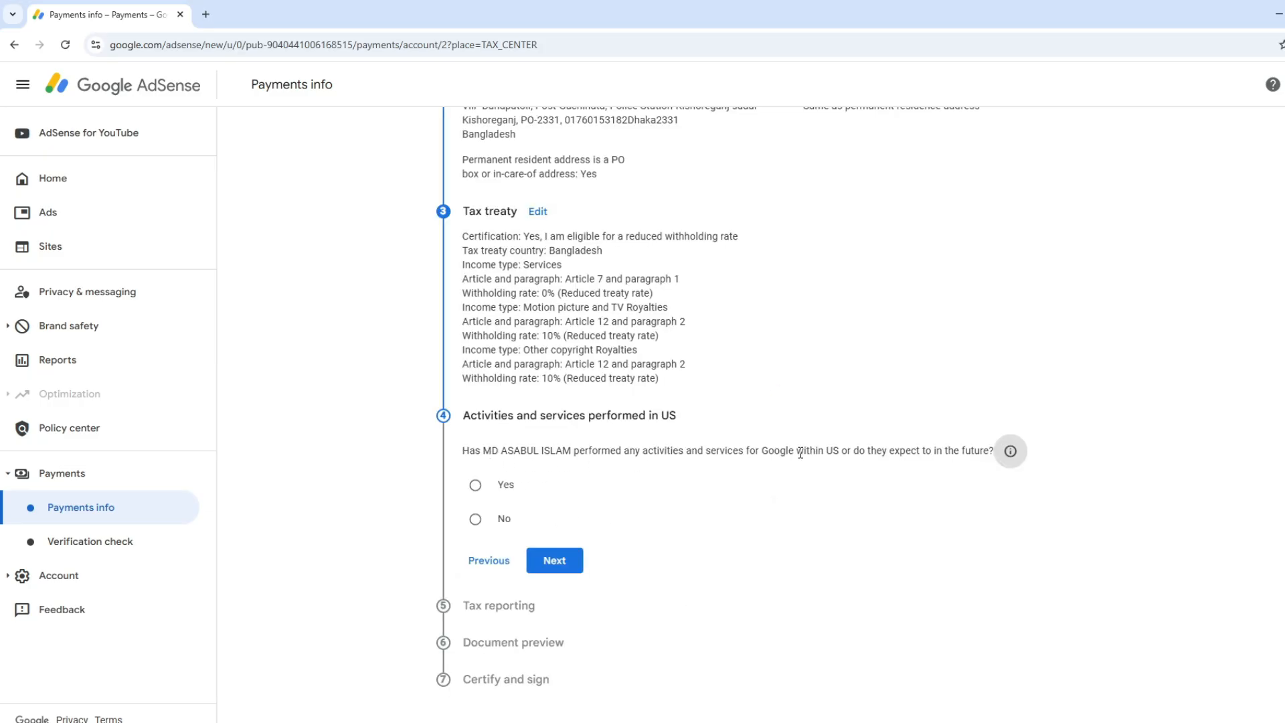
- Answer No to US activities, certify that services are performed solely outside the US, accept the paperless delivery agreement, and continue to Document preview
{"action": "left_click", "coordinate": [476, 521]}
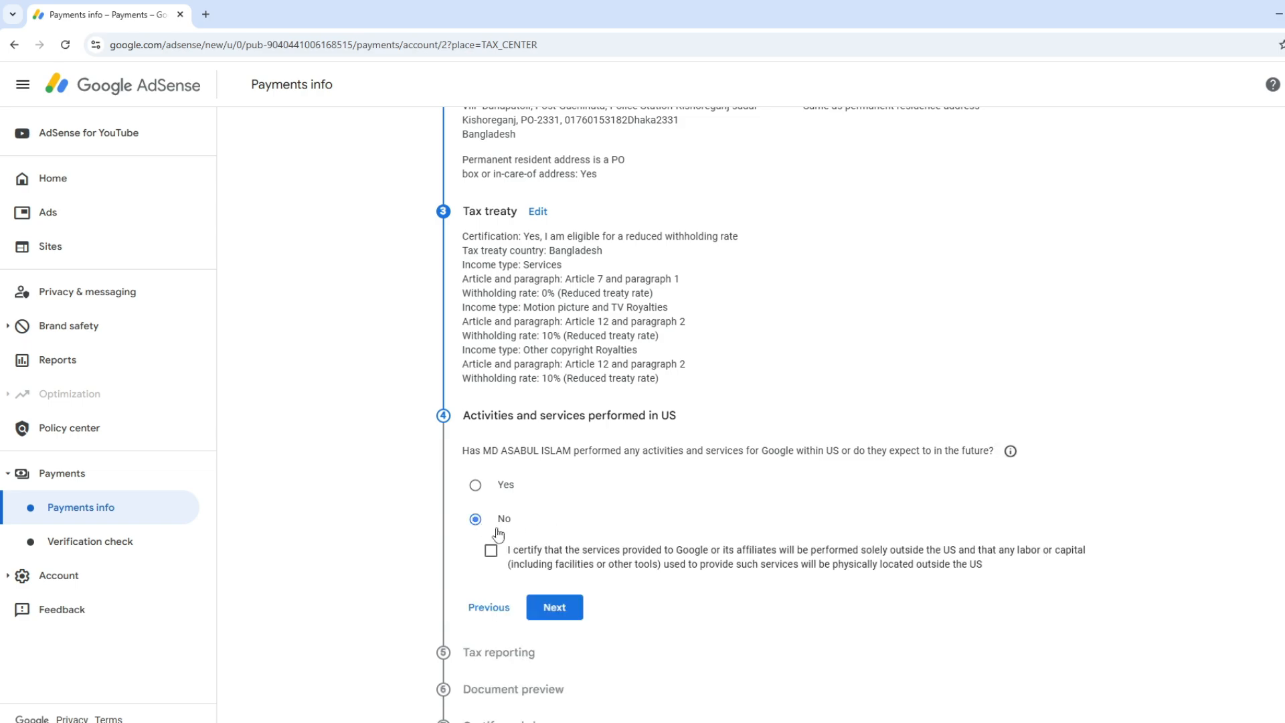
{"action": "left_click", "coordinate": [491, 551]}
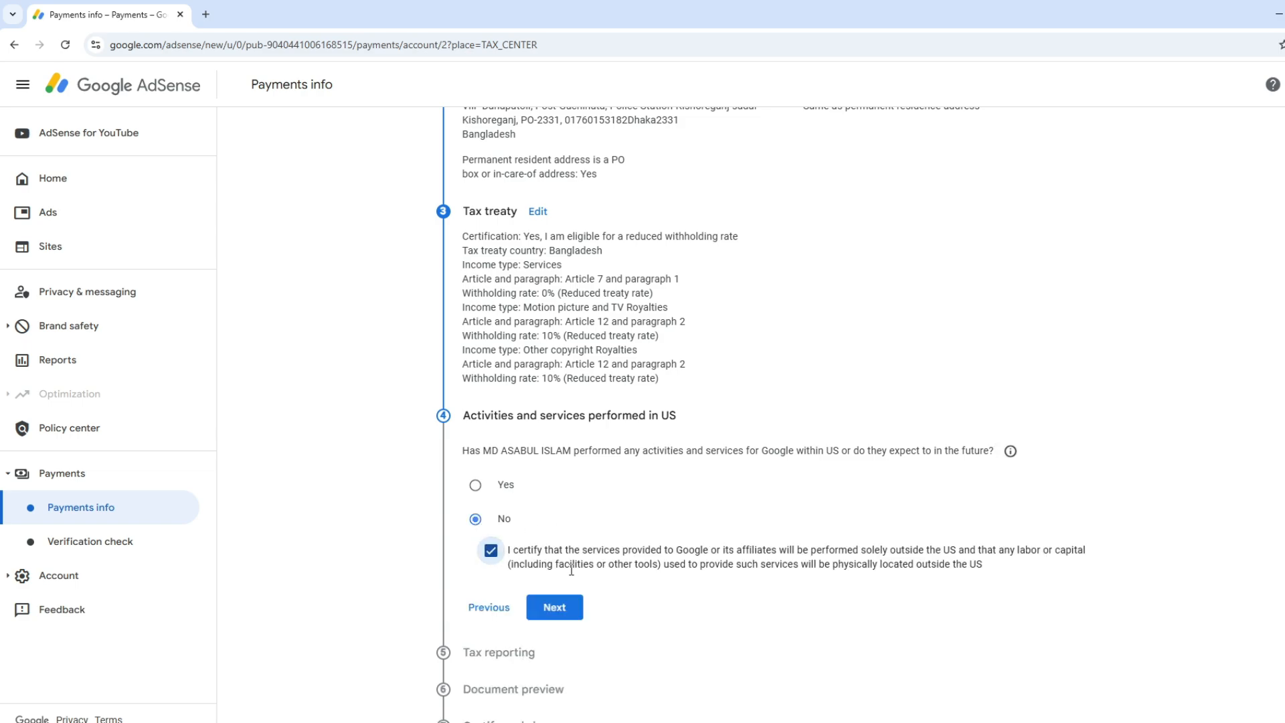
{"action": "left_click", "coordinate": [555, 608]}
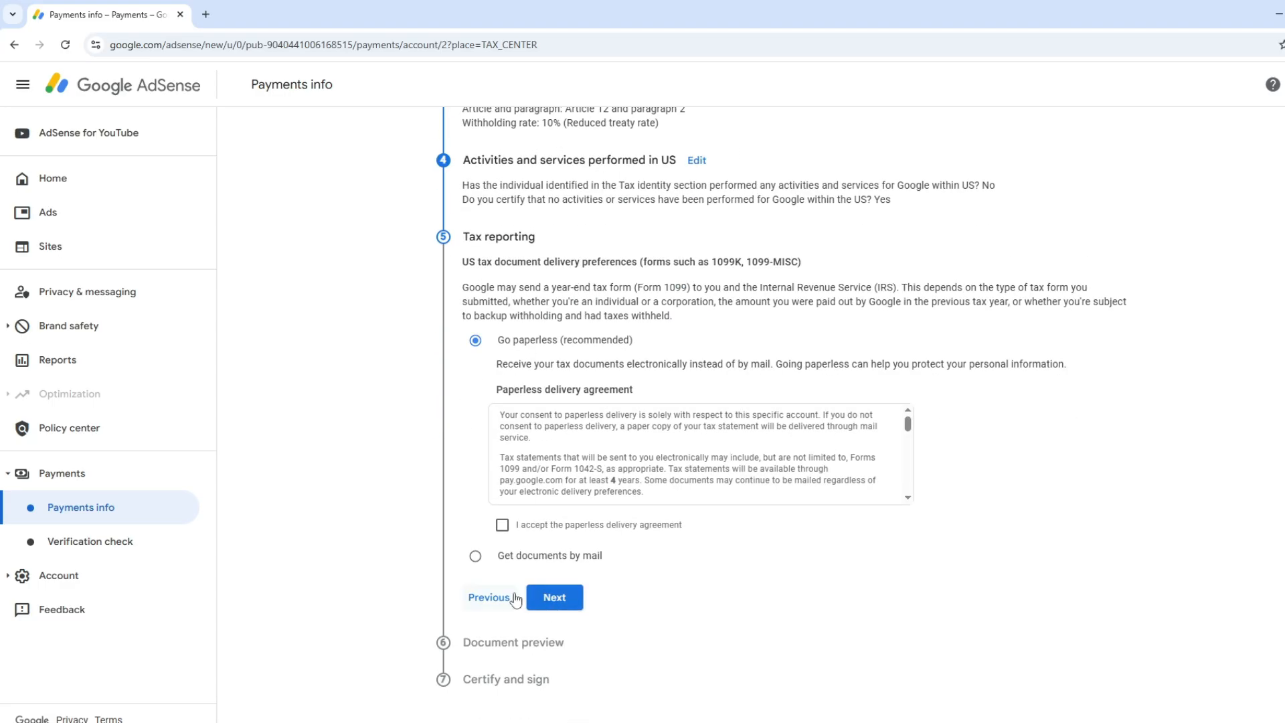
{"action": "left_click", "coordinate": [501, 525]}
{"action": "left_click", "coordinate": [566, 603]}
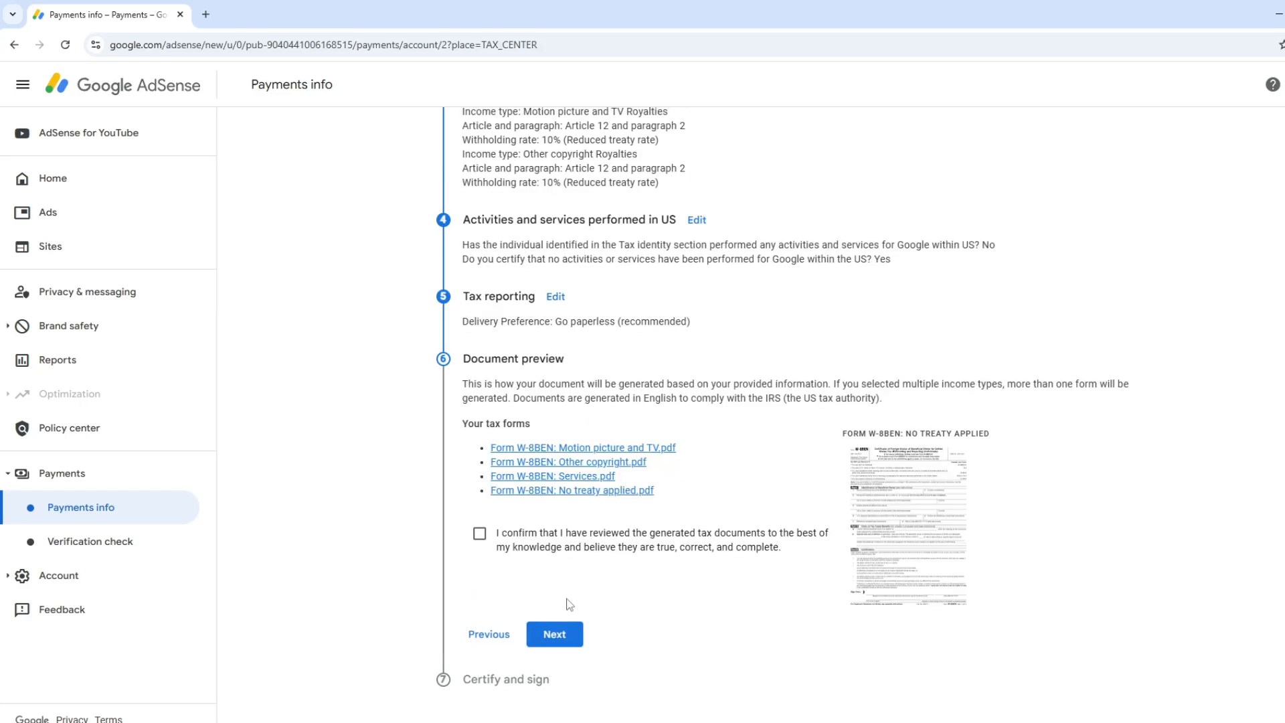
- Confirm the generated tax documents as reviewed, view the Form W-8BEN: No treaty applied preview, and continue to Certify and sign
{"action": "left_click", "coordinate": [480, 534]}
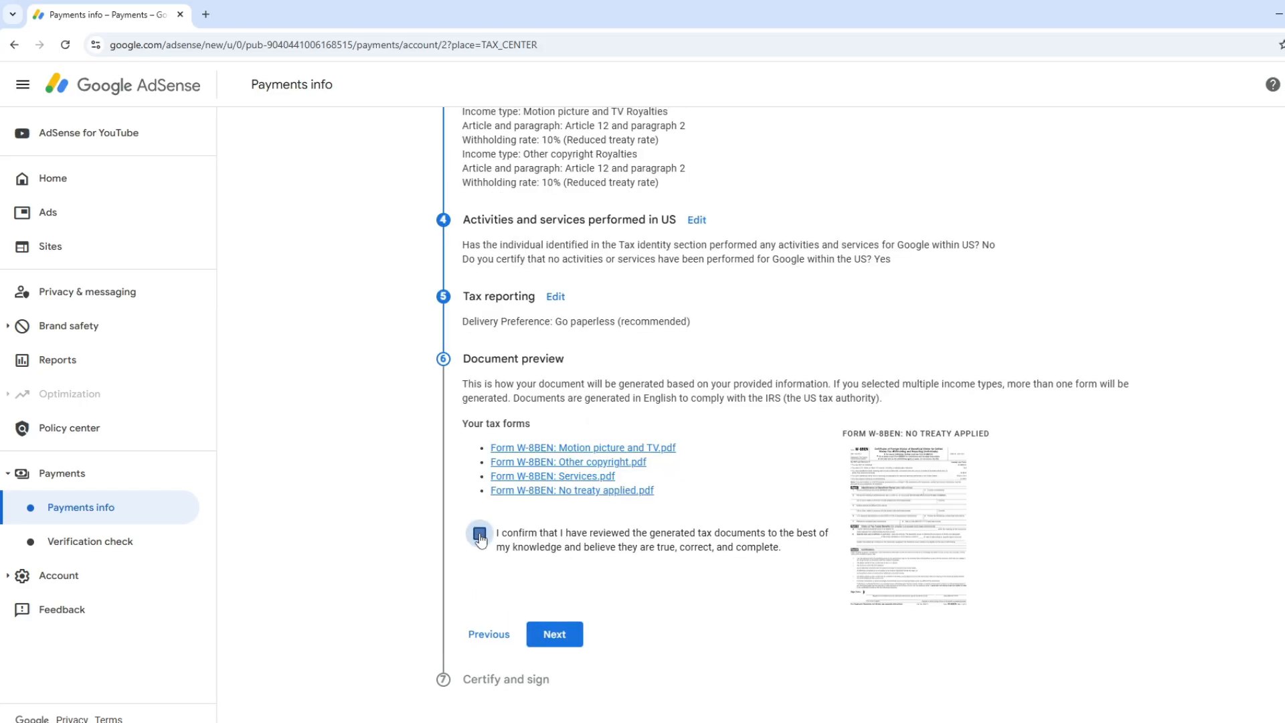
{"action": "left_click", "coordinate": [894, 522]}
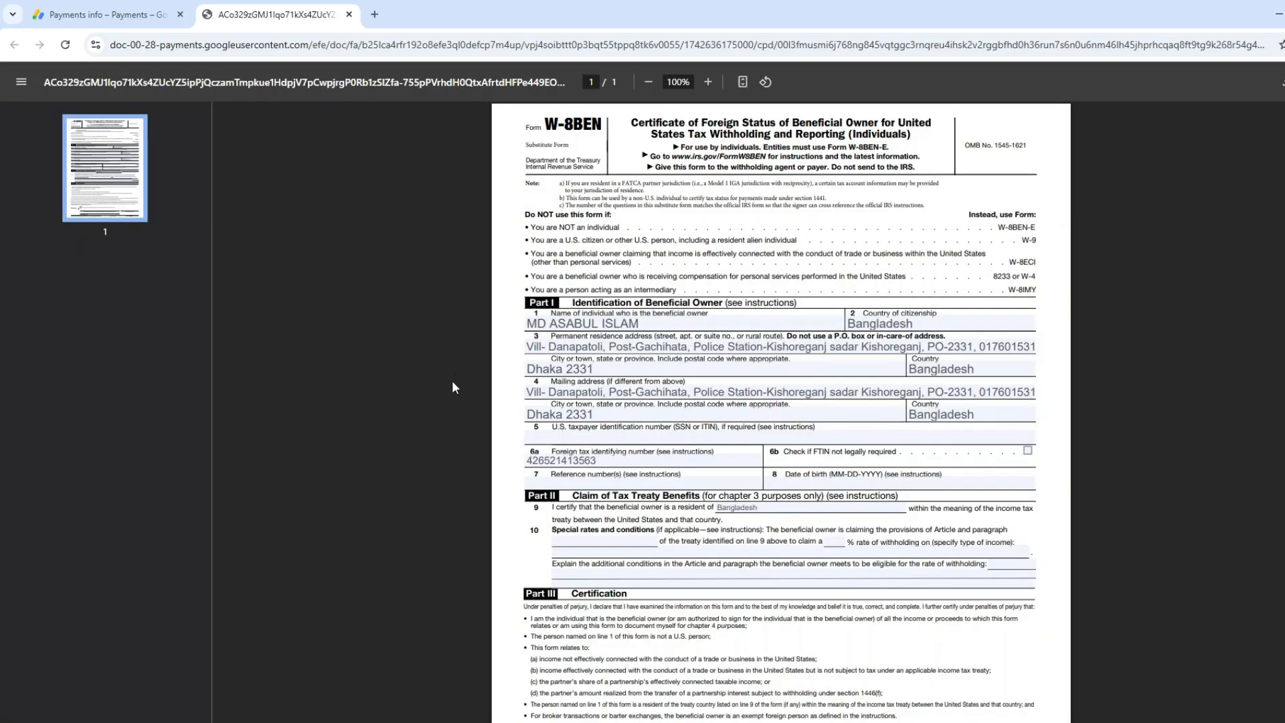
{"action": "scroll", "coordinate": [691, 408], "scroll_direction": "down", "scroll_amount": 2}
{"action": "scroll", "coordinate": [687, 412], "scroll_direction": "up", "scroll_amount": 2}
{"action": "left_click", "coordinate": [80, 14]}
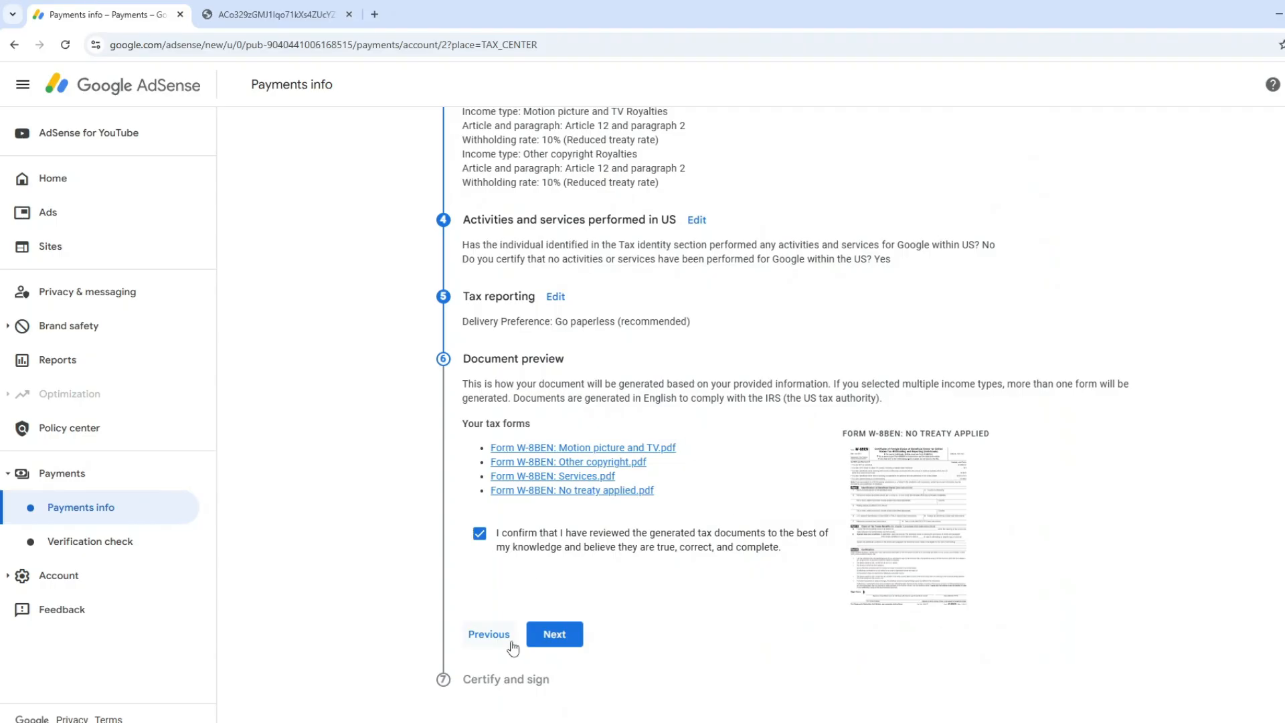
{"action": "left_click", "coordinate": [553, 635]}
- Accept the perjury declaration and certify the unchanged status affidavit from January 1, 2025, with 22/03/2025 as the change description and date
{"action": "scroll", "coordinate": [496, 469], "scroll_direction": "down", "scroll_amount": 2}
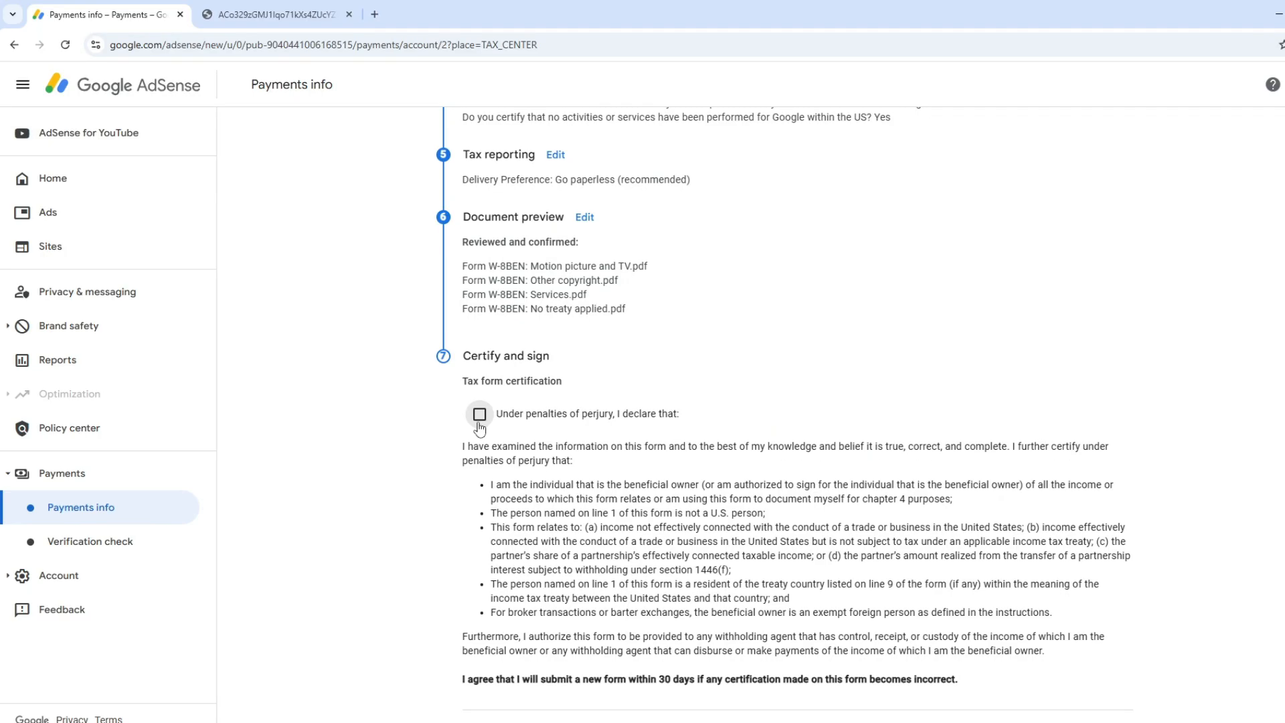
{"action": "left_click", "coordinate": [480, 418]}
{"action": "scroll", "coordinate": [482, 435], "scroll_direction": "down", "scroll_amount": 5}
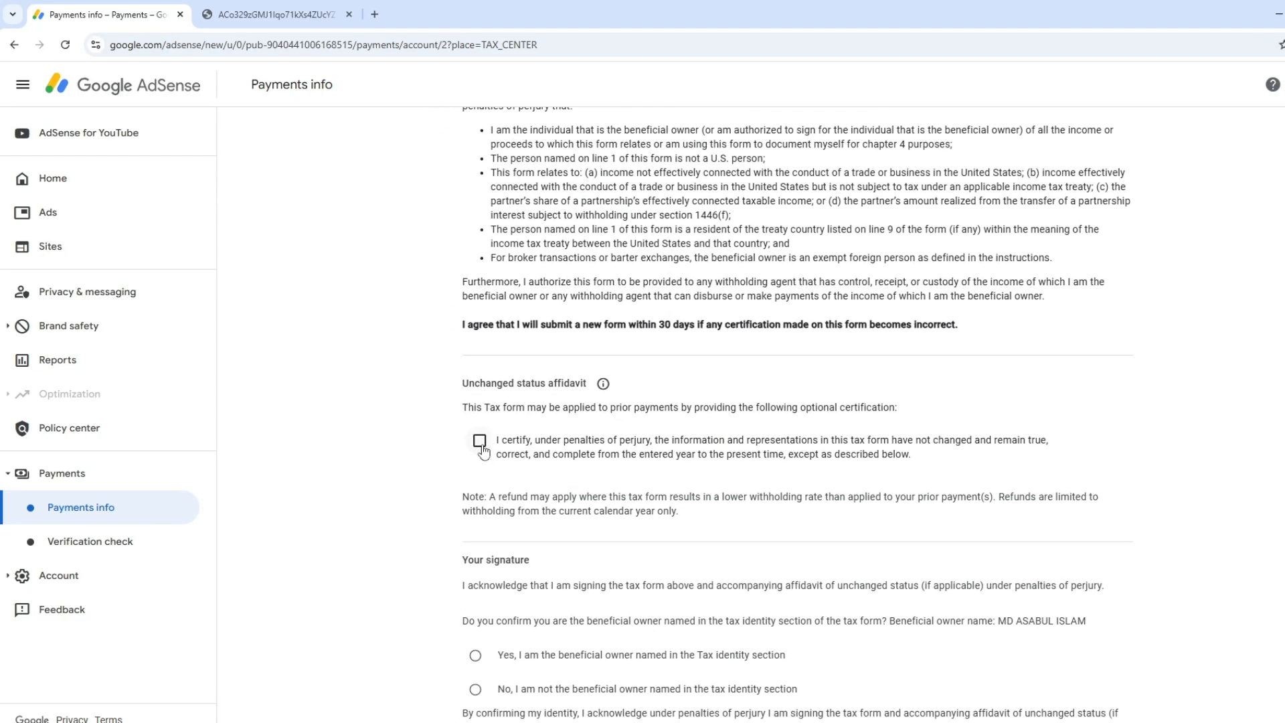
{"action": "left_click", "coordinate": [479, 441]}
{"action": "scroll", "coordinate": [484, 453], "scroll_direction": "down", "scroll_amount": 3}
{"action": "left_click", "coordinate": [613, 286]}
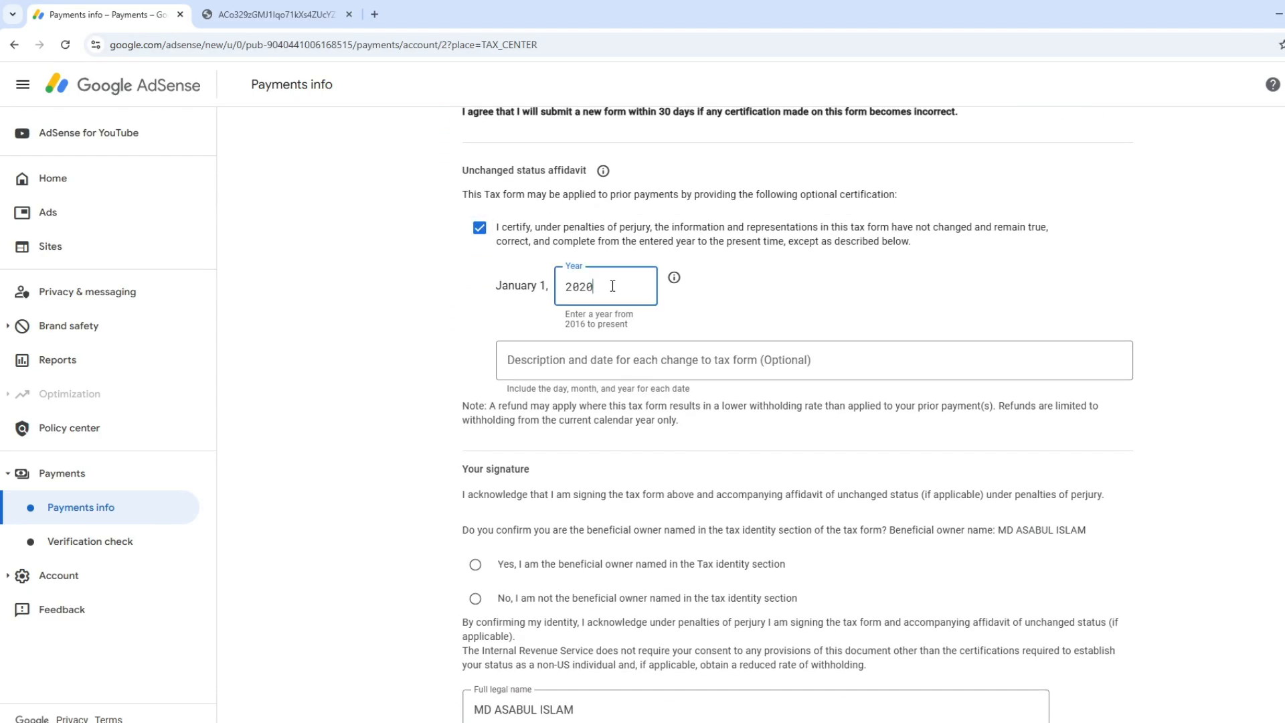
{"action": "type", "text": "5"}
{"action": "key", "text": "Tab"}
{"action": "left_click", "coordinate": [558, 358]}
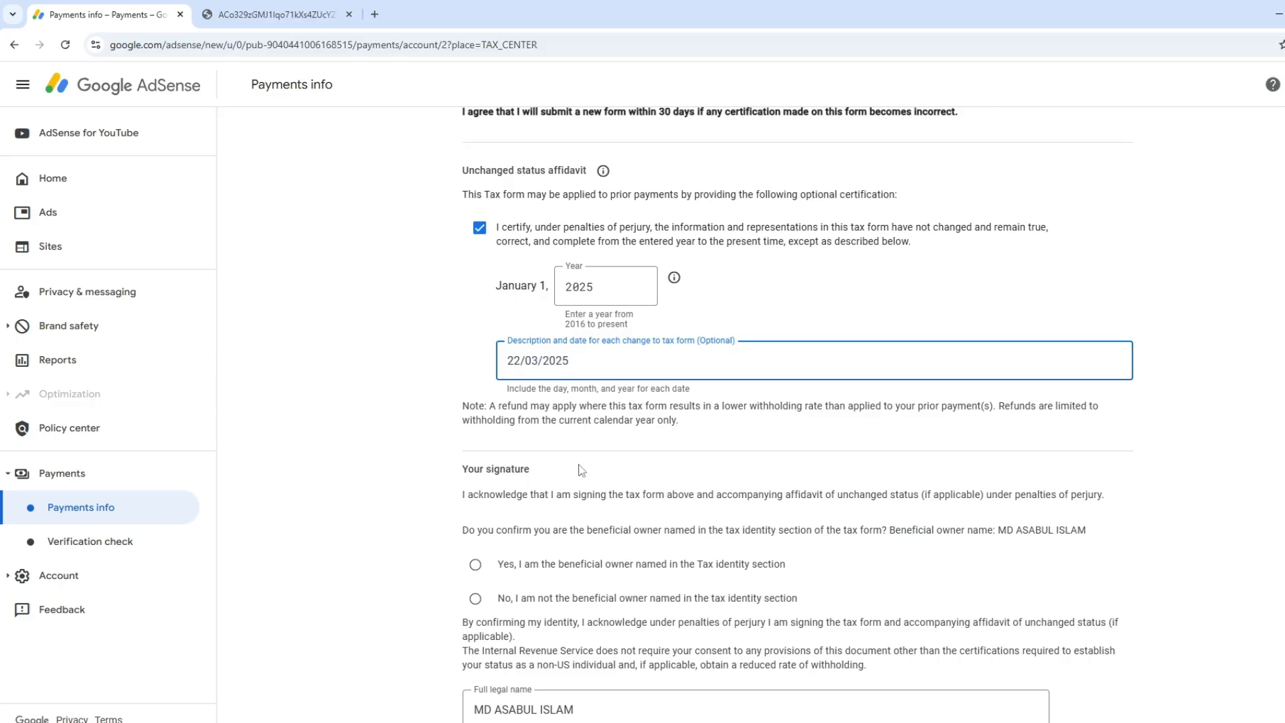
- Confirm being the beneficial owner named in the Tax identity section and submit the tax form
{"action": "left_click", "coordinate": [476, 564]}
{"action": "scroll", "coordinate": [603, 616], "scroll_direction": "down", "scroll_amount": 2}
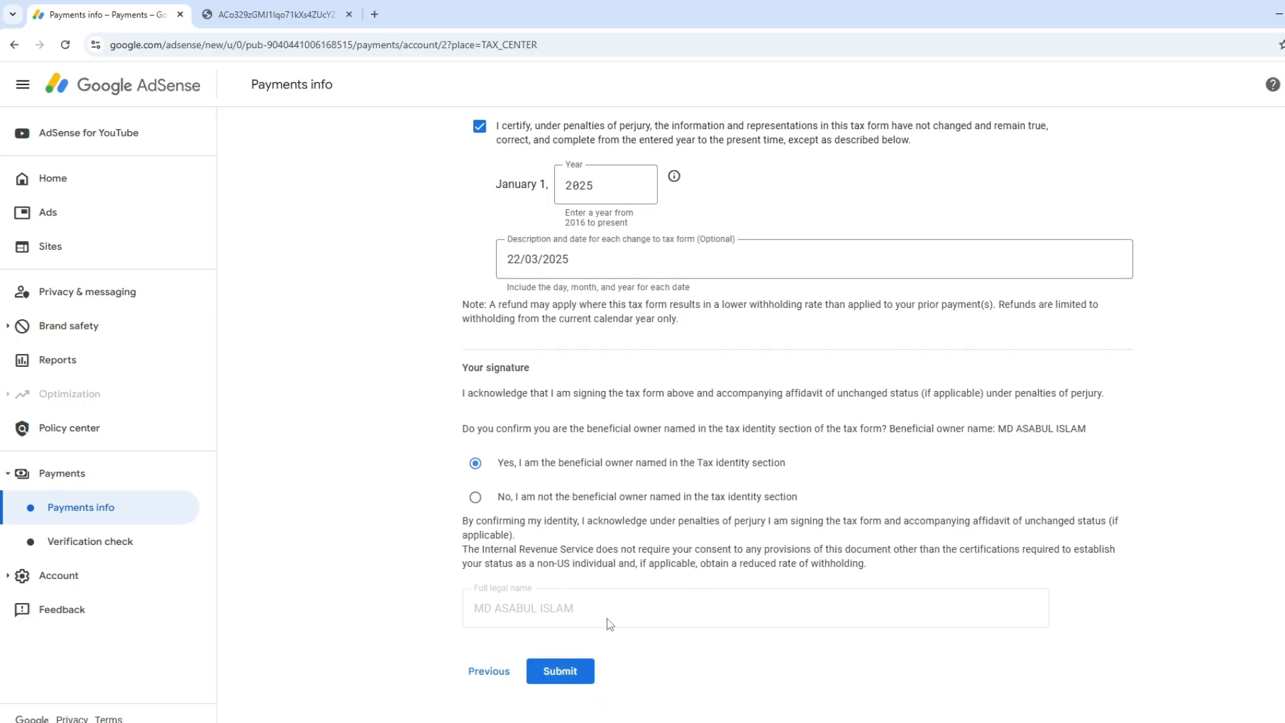
{"action": "left_click", "coordinate": [574, 677]}
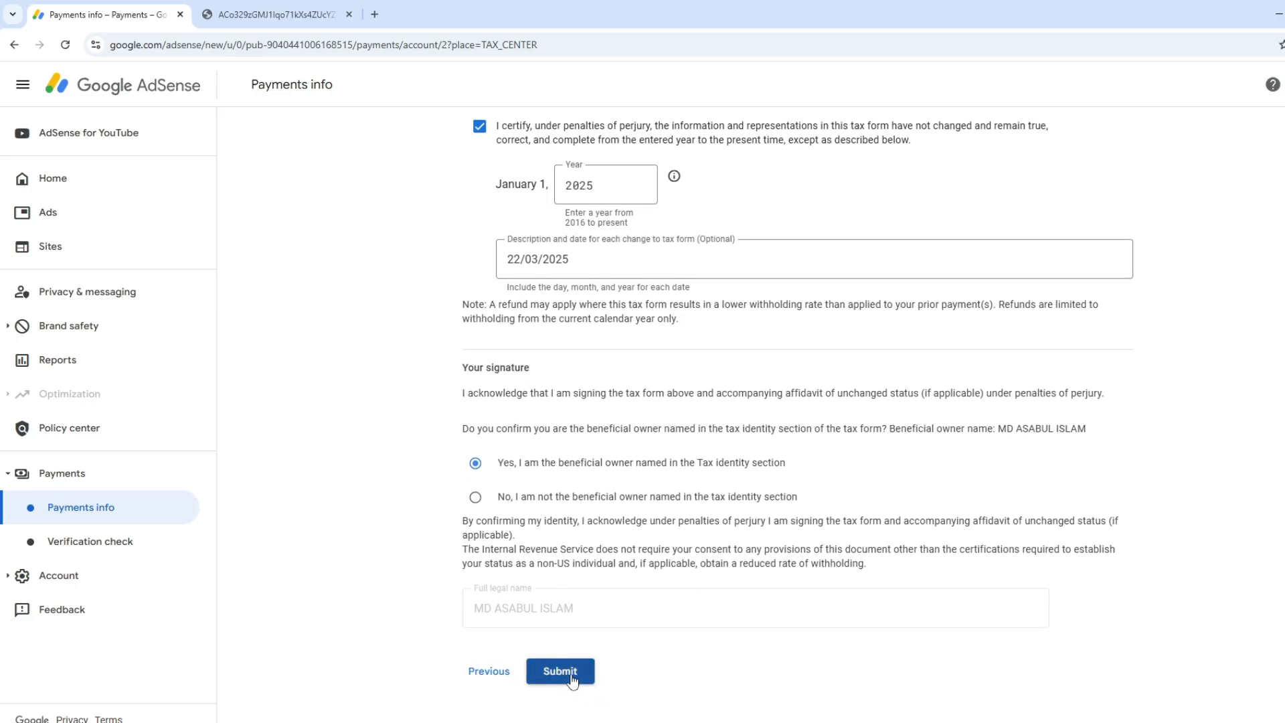